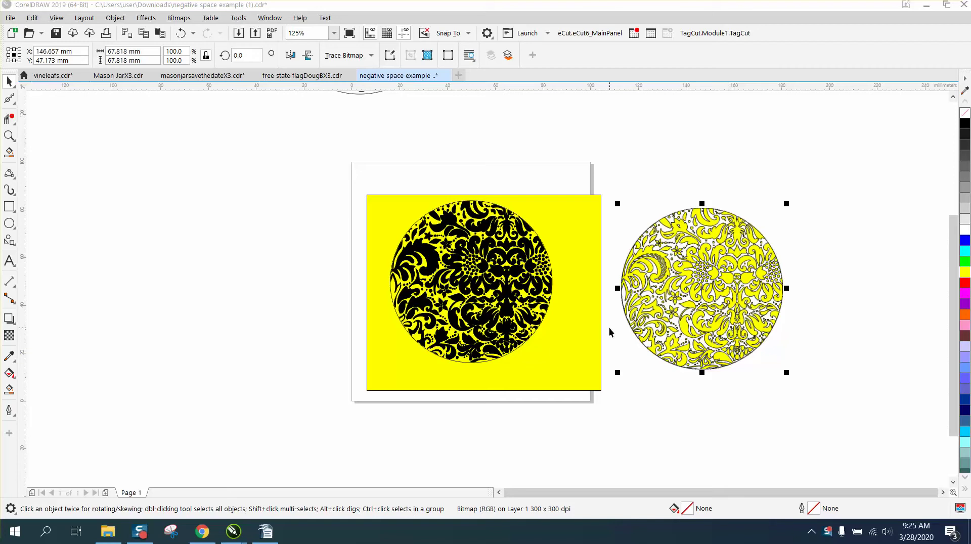
Reposition the yellow damask bitmap and zoom in to inspect the circles' edge detail.
drag(698, 297, 683, 290)
click(9, 135)
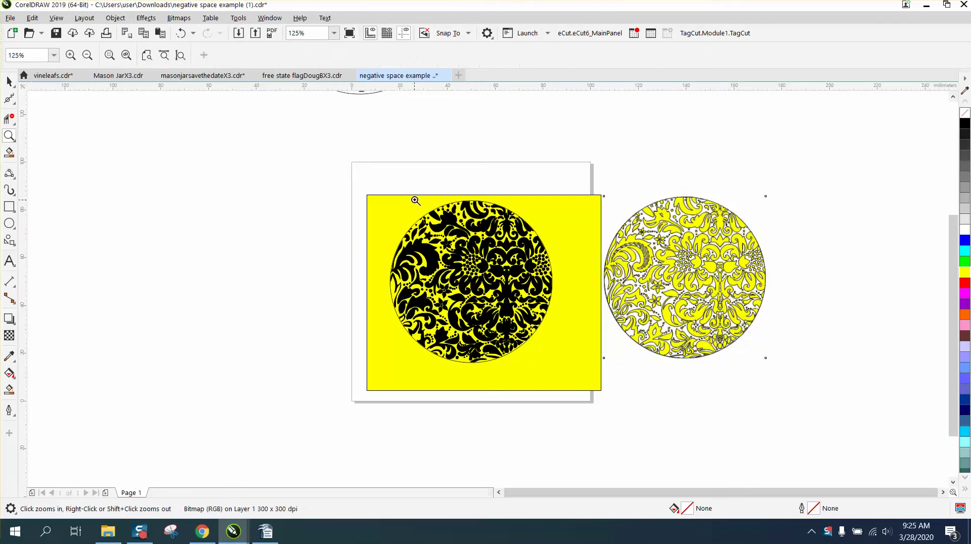
drag(415, 201, 607, 355)
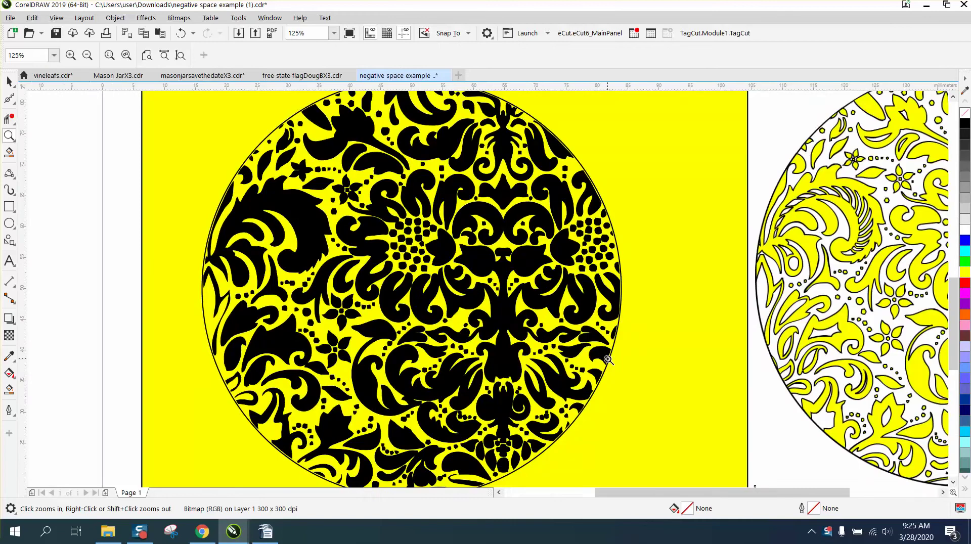
right_click(529, 321)
click(813, 363)
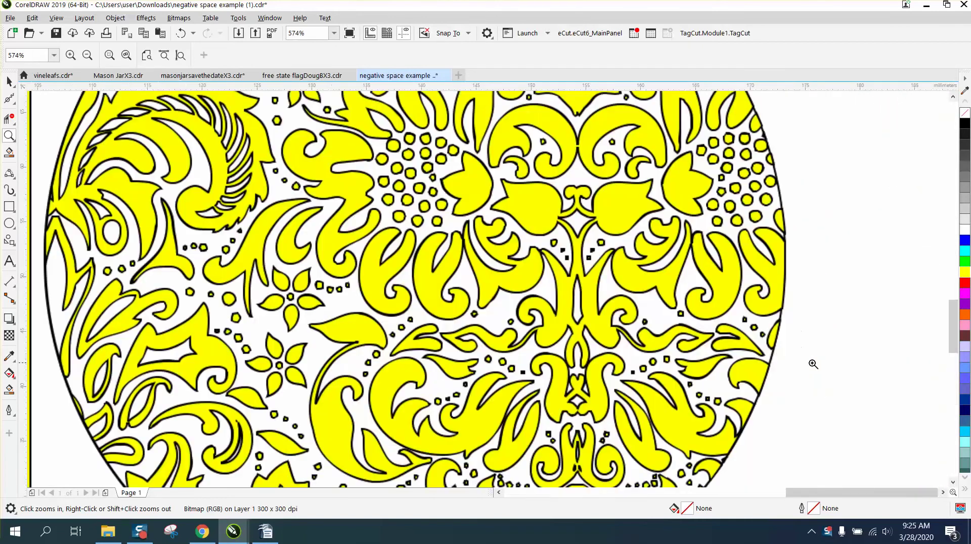
right_click(561, 340)
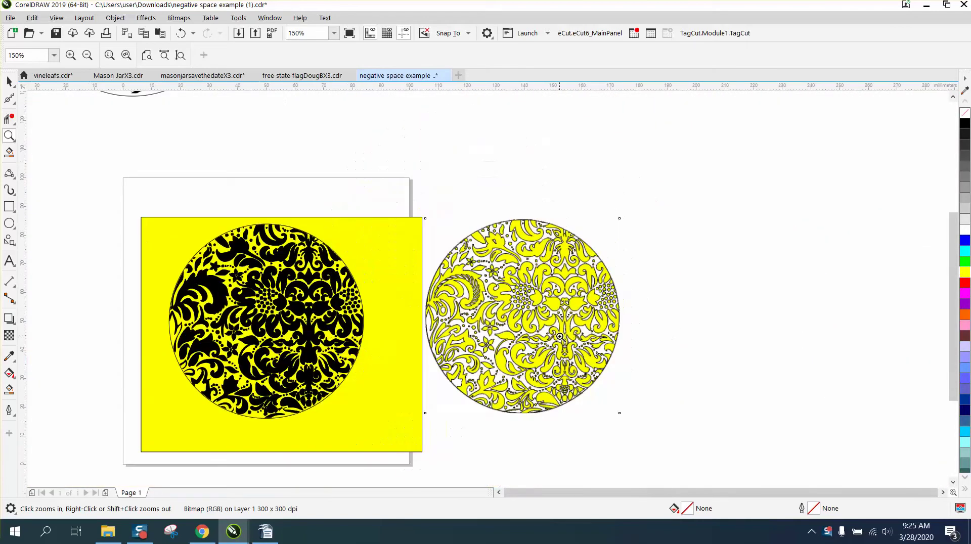
drag(559, 227, 584, 249)
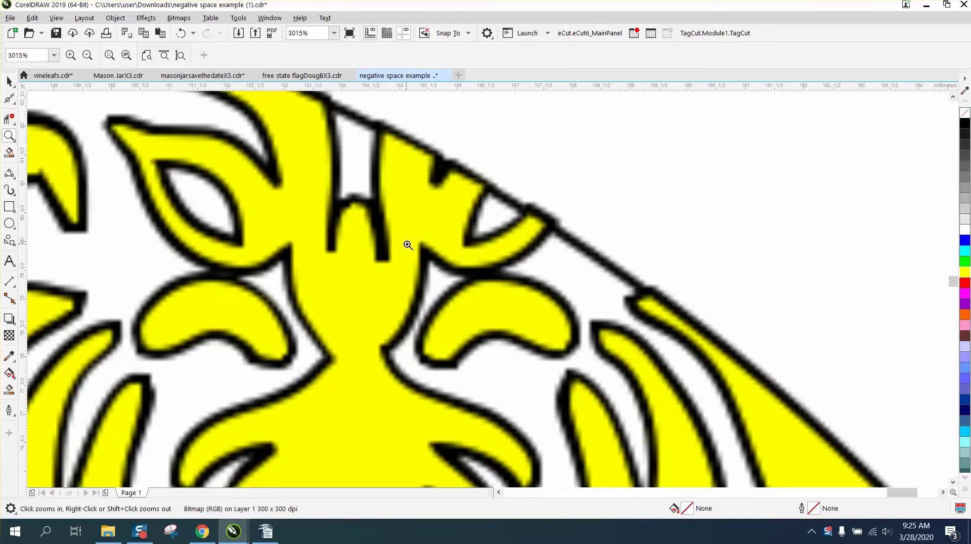
drag(408, 241, 494, 283)
right_click(419, 277)
right_click(419, 277)
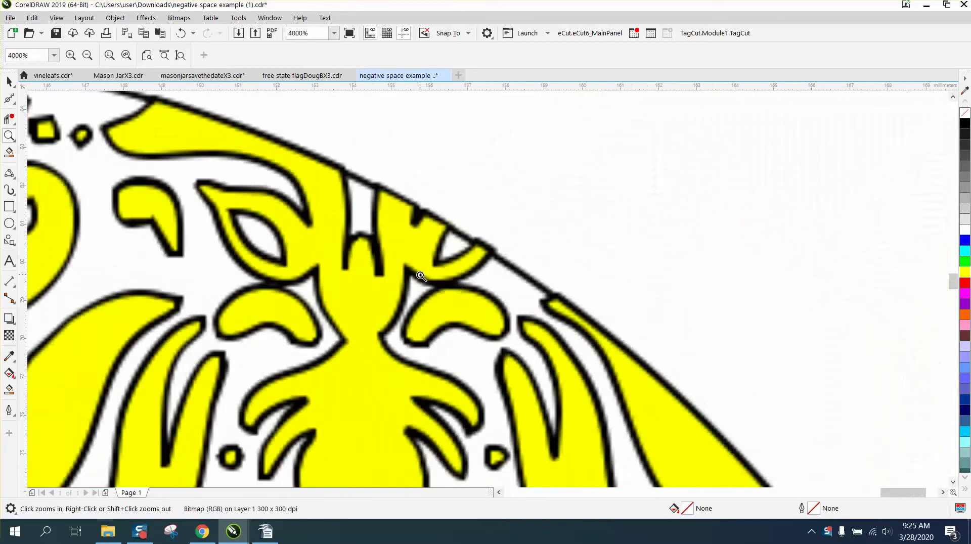
right_click(173, 185)
Nudge the yellow damask bitmap and zoom in to check the black-on-yellow square.
click(9, 81)
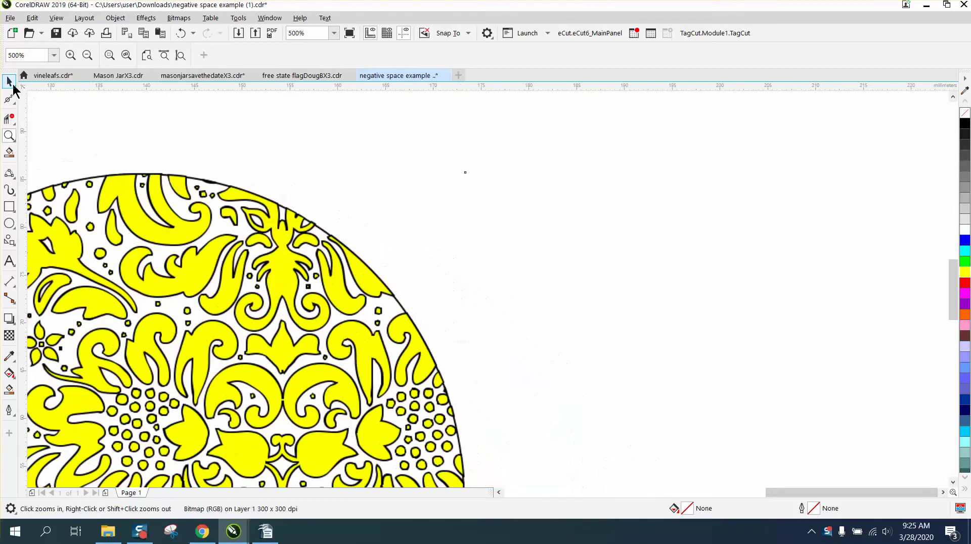
drag(171, 234, 382, 224)
scroll(385, 228, down, 2)
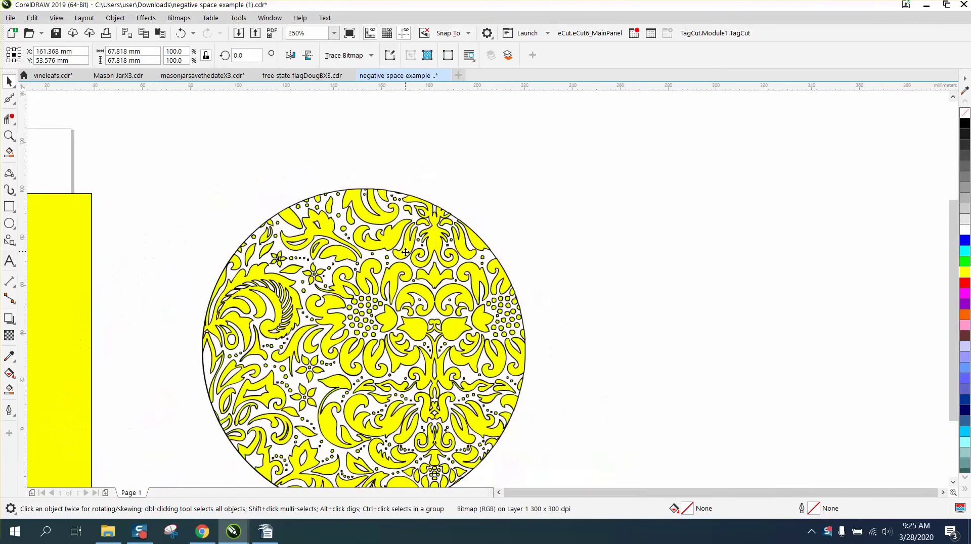
scroll(407, 254, down, 3)
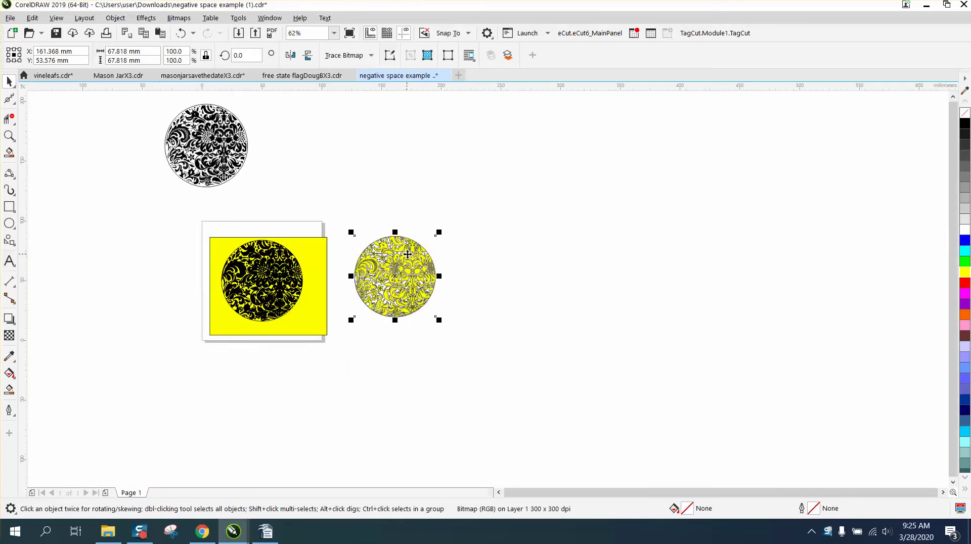
click(9, 135)
drag(195, 224, 339, 333)
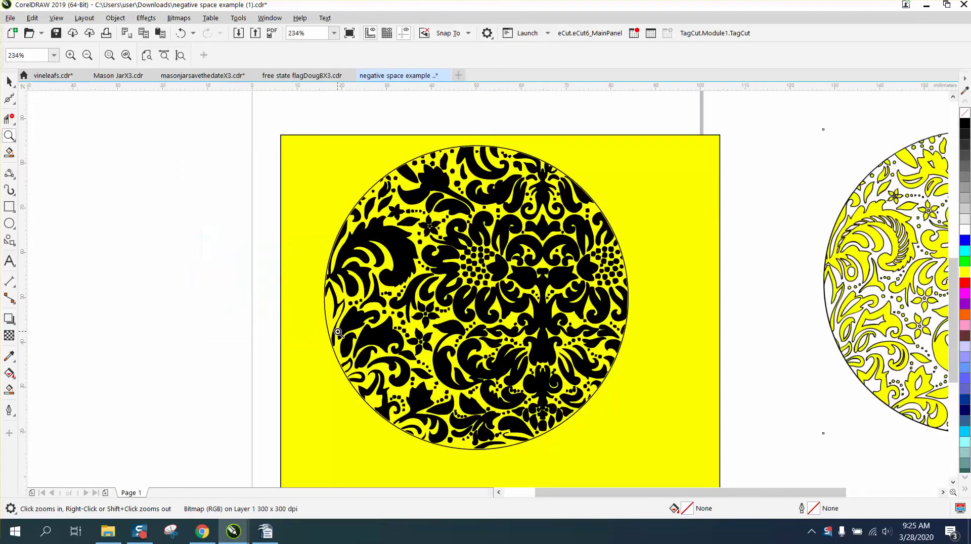
right_click(384, 290)
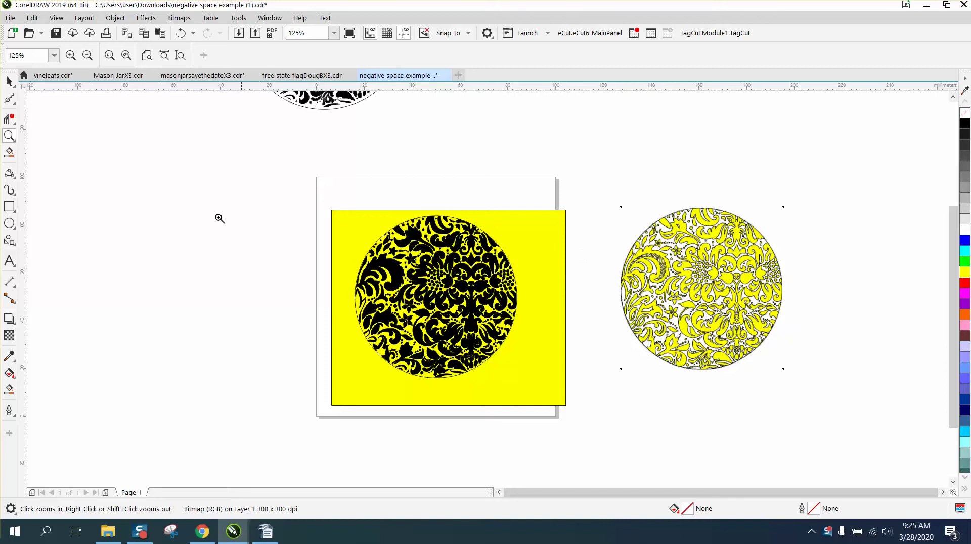
Resample the yellow damask bitmap and convert it to a 300 dpi bitmap.
click(9, 81)
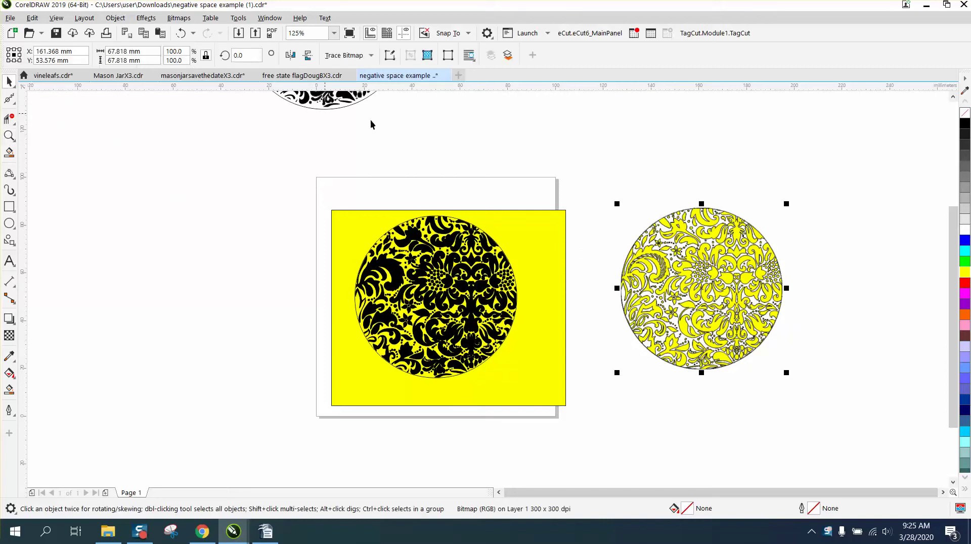
click(179, 19)
click(199, 92)
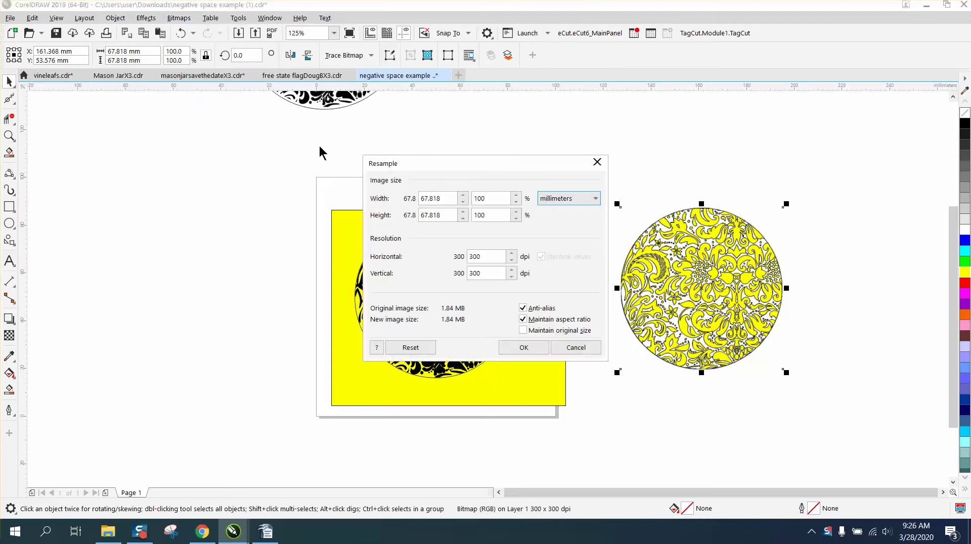
click(526, 347)
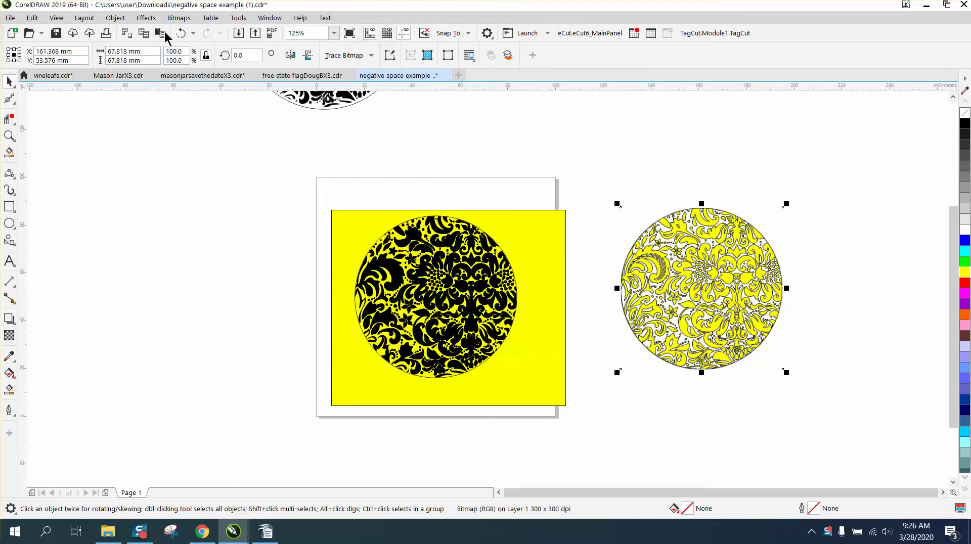
click(178, 19)
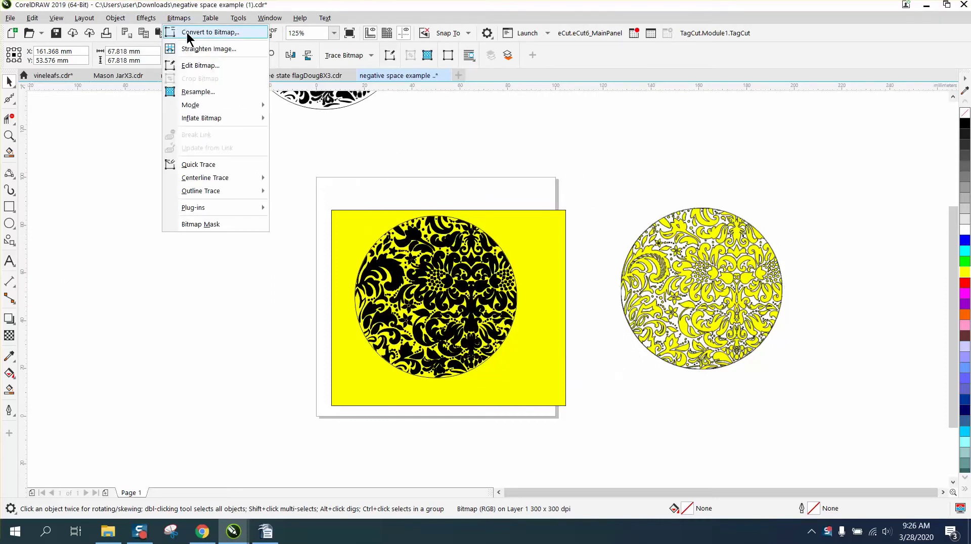
click(188, 33)
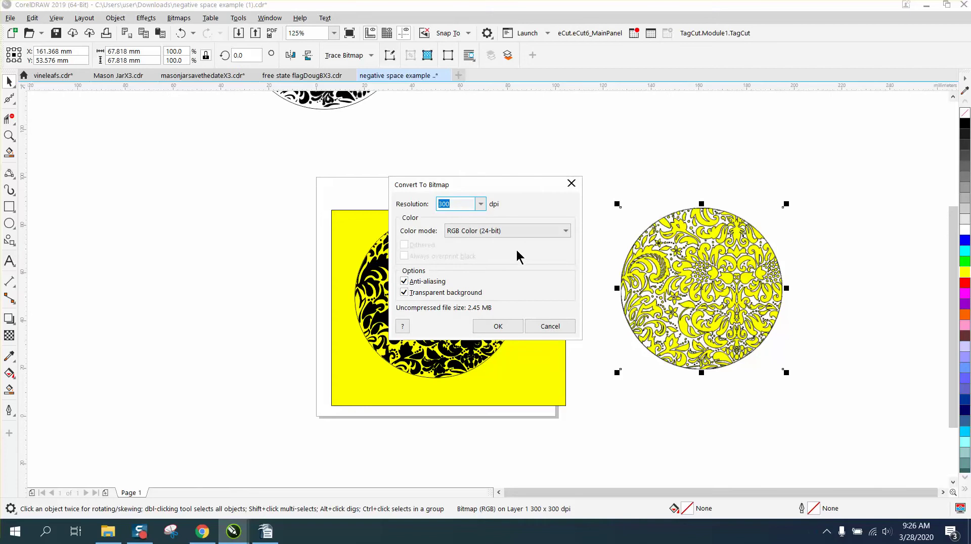
click(490, 325)
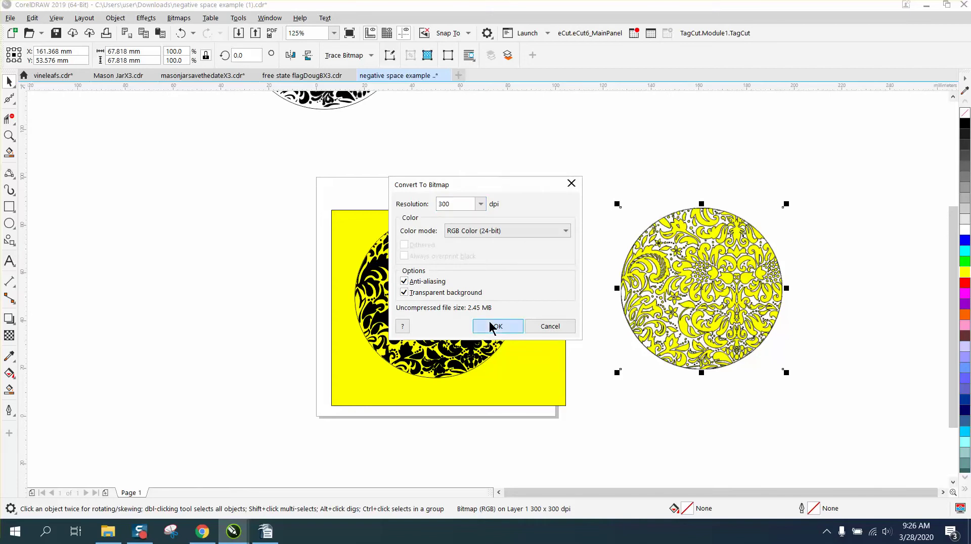
Outline-trace the bitmap as Clipart and move the 562-object result right of the original.
click(346, 56)
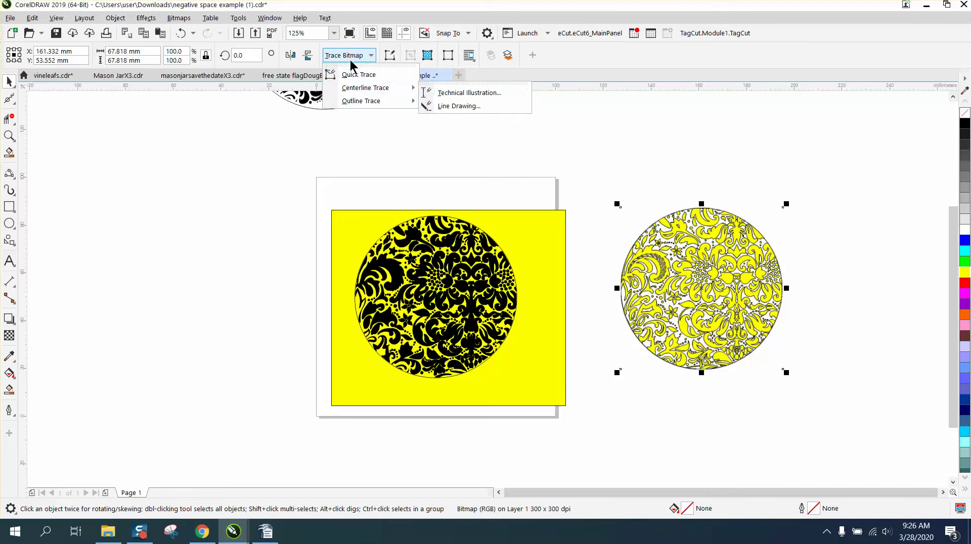
mouse_move(363, 101)
click(448, 146)
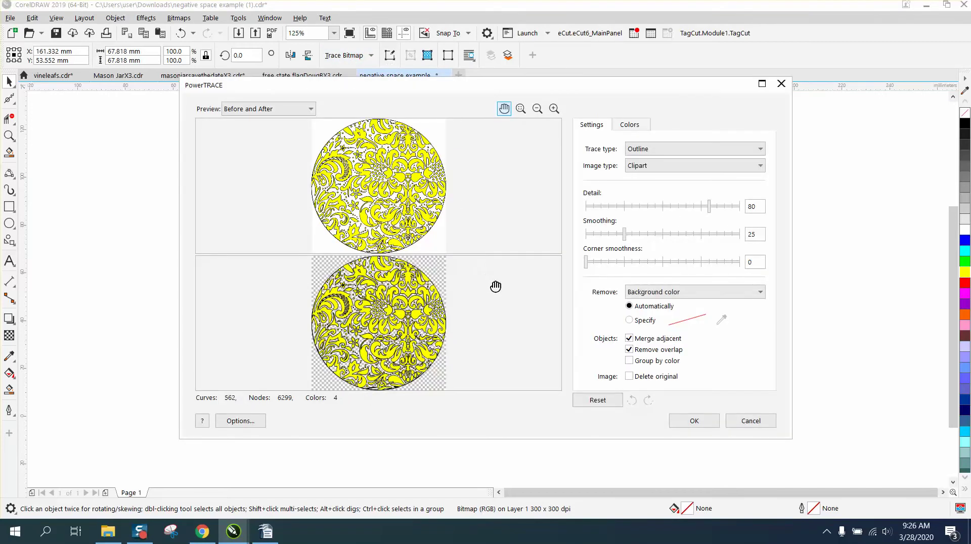
click(690, 421)
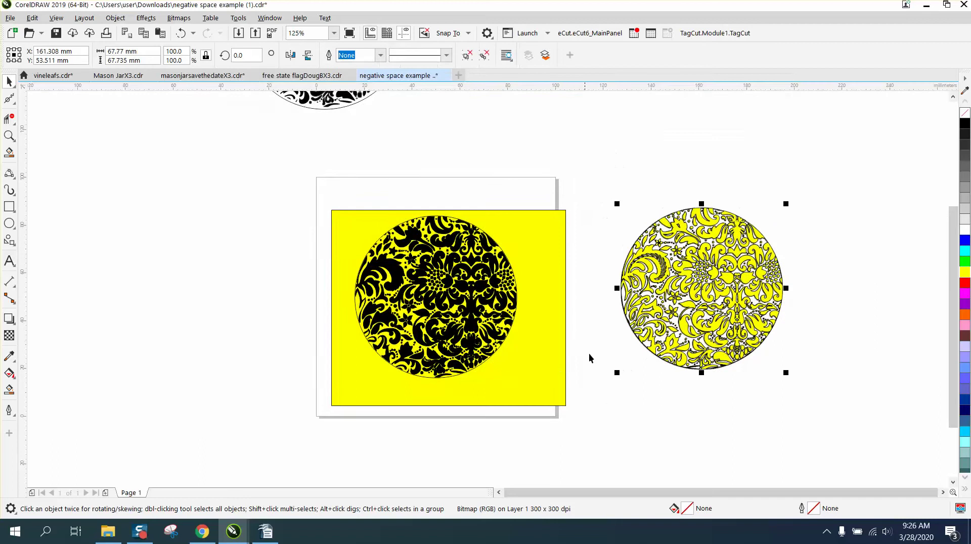
drag(674, 317, 778, 312)
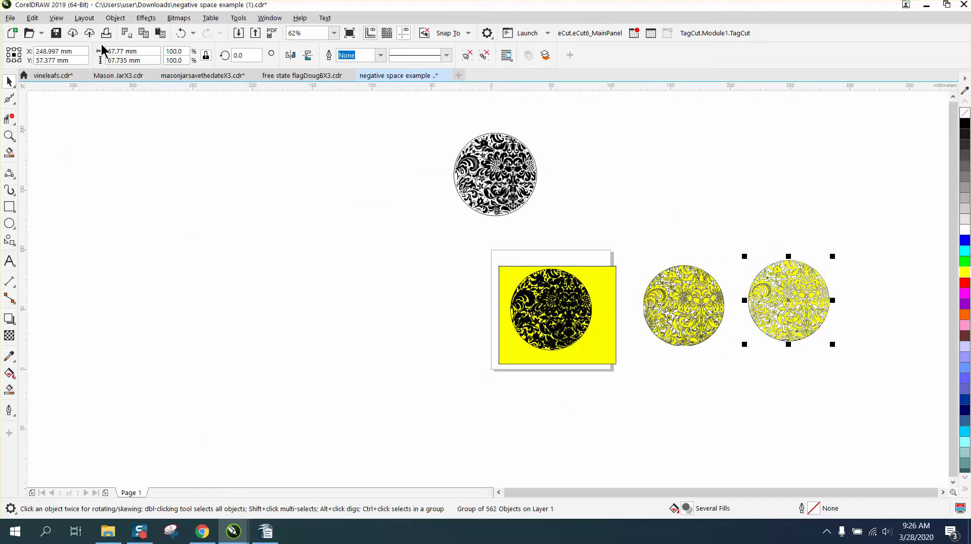
Ungroup the traced group into its 562 separate objects.
click(115, 18)
mouse_move(204, 220)
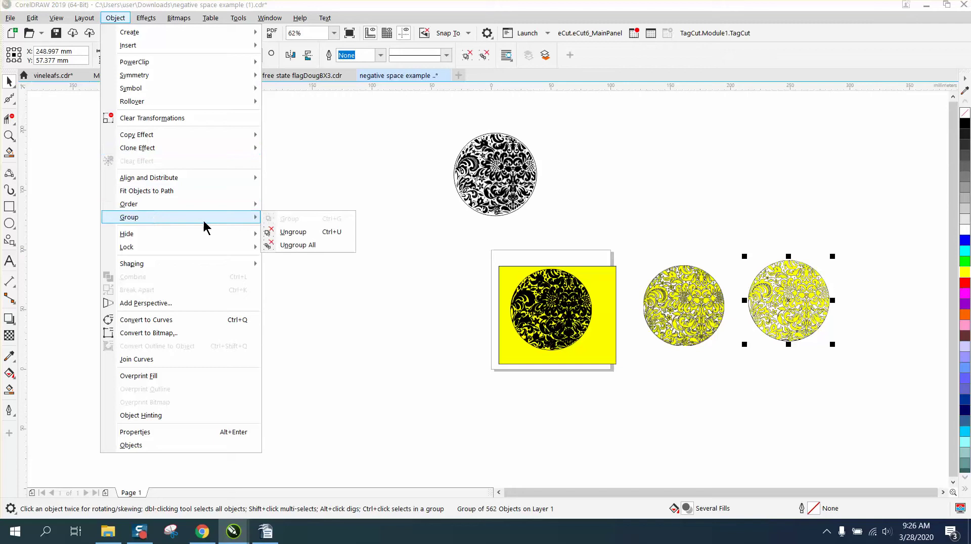
click(284, 232)
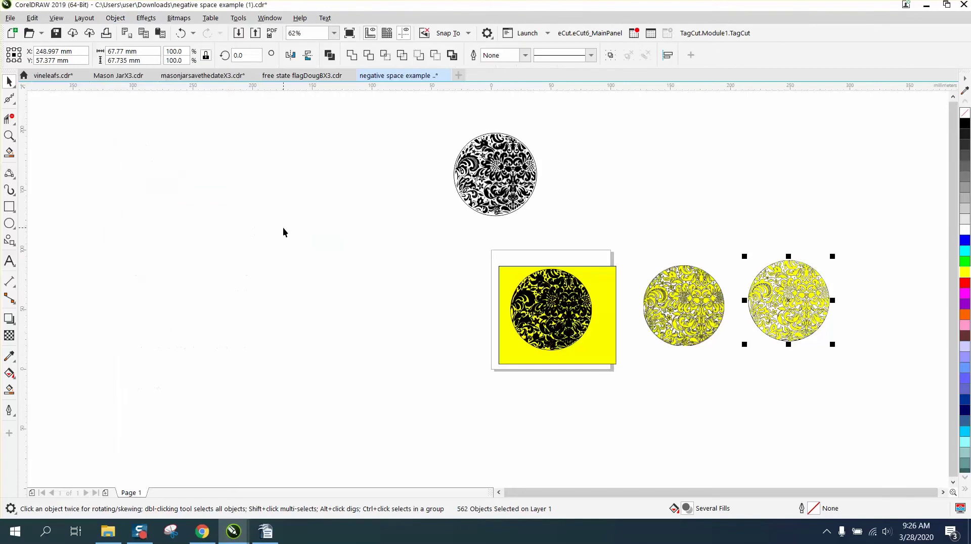
Zoom in to check the ungrouped circle, then bring up Edit > Find and Replace.
click(9, 136)
drag(738, 251, 840, 348)
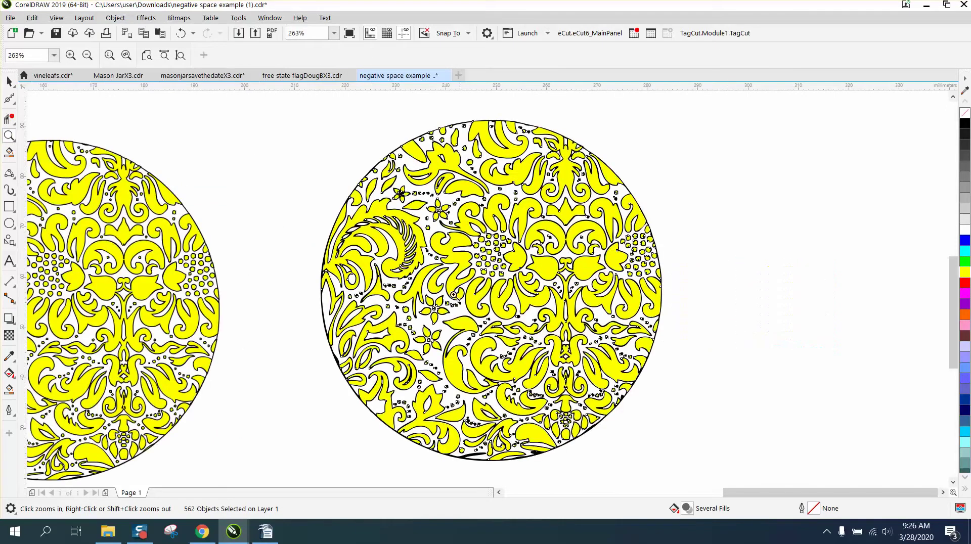
right_click(527, 346)
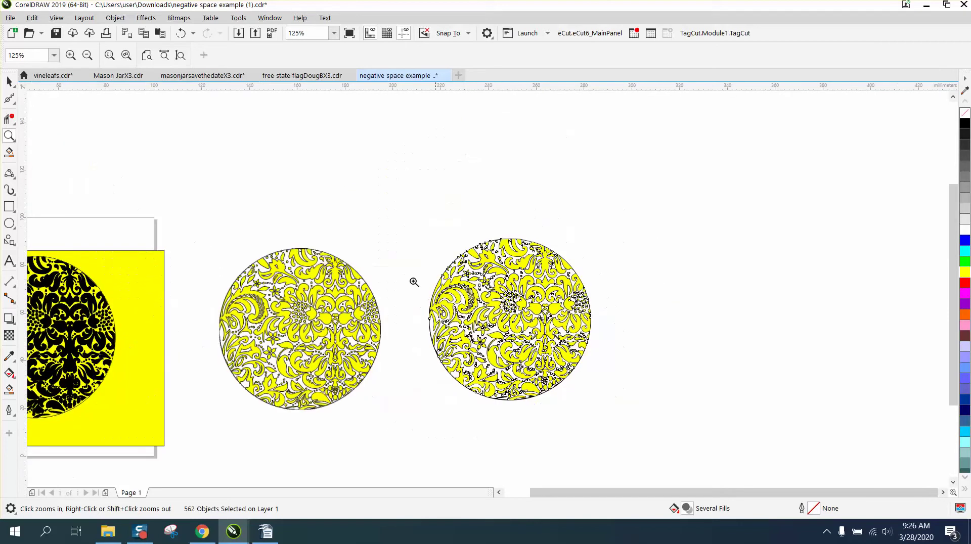
click(31, 18)
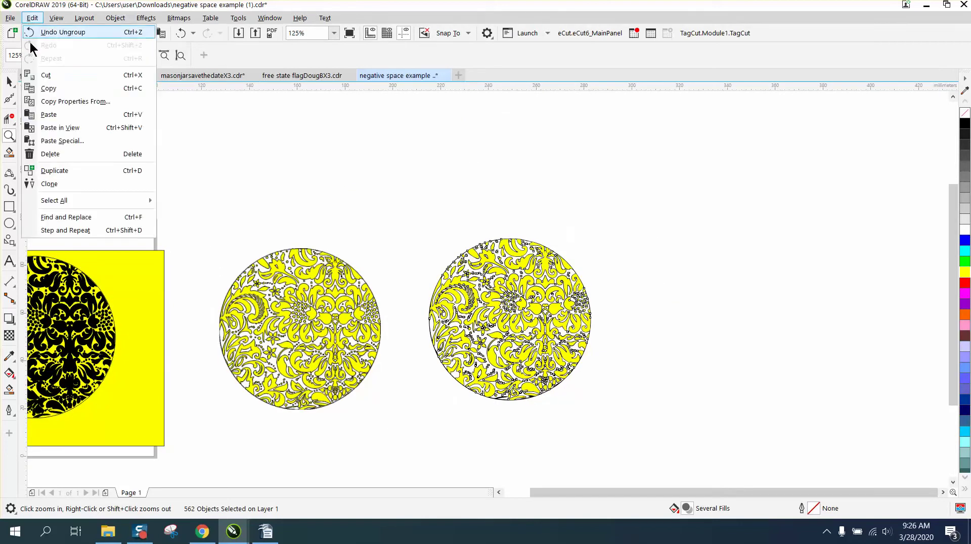
click(71, 217)
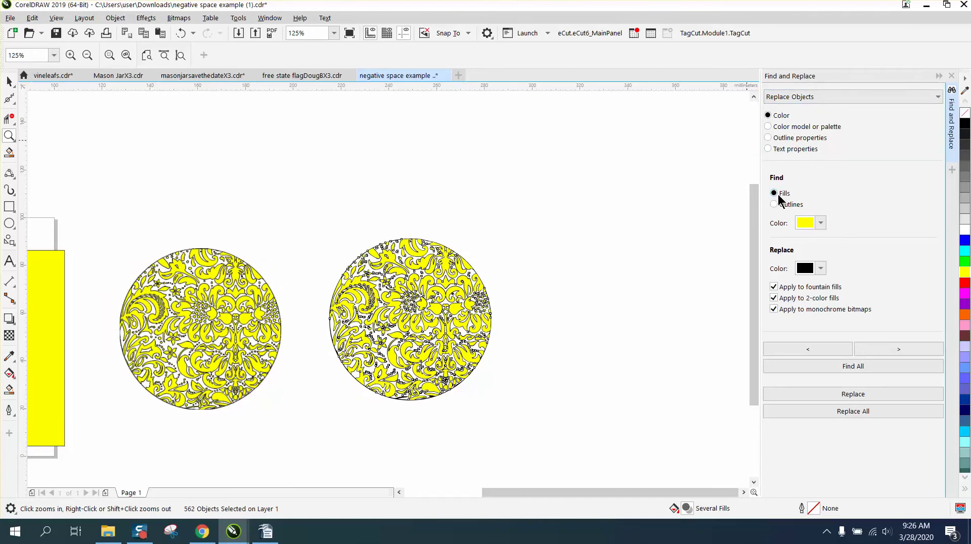
Set Find and Replace to find the sampled damask yellow fill and replace it with black.
click(821, 224)
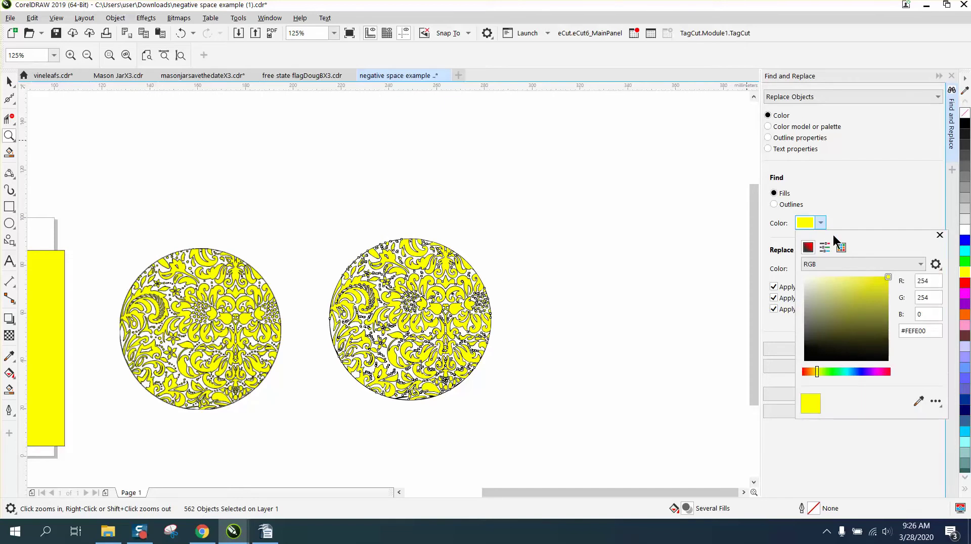
click(920, 403)
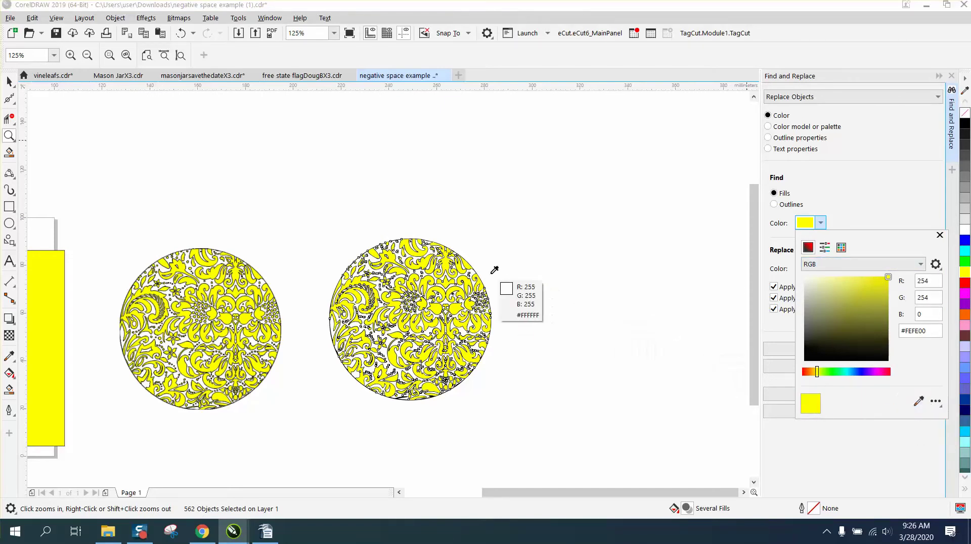
click(467, 265)
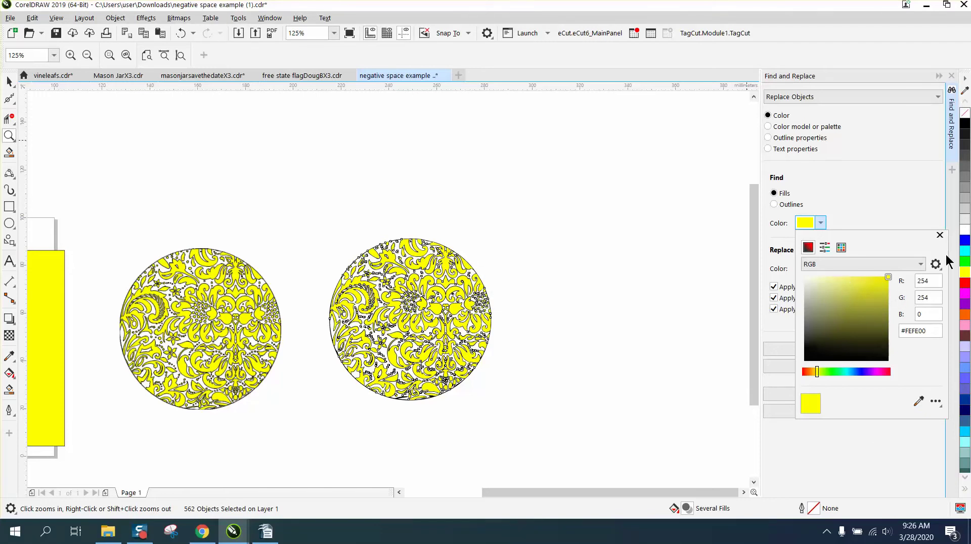
click(940, 235)
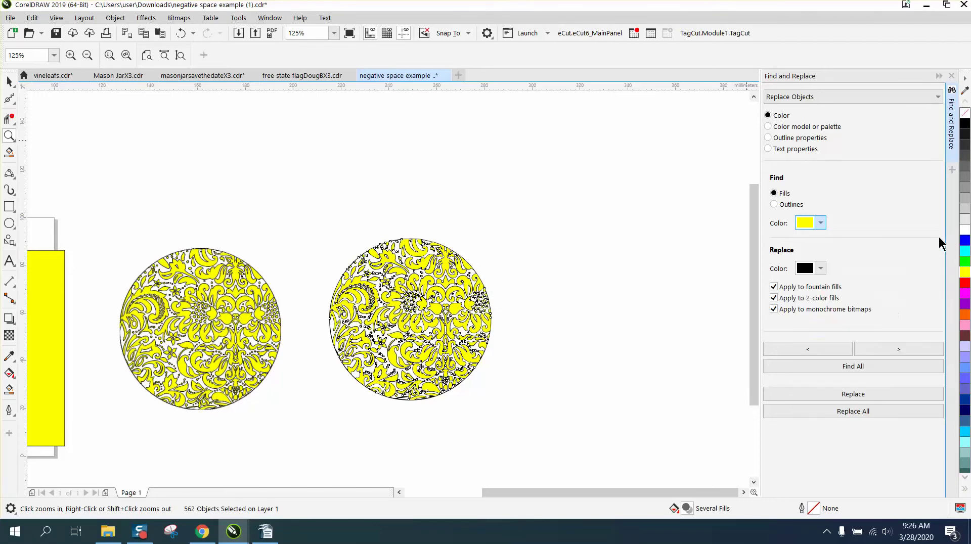
click(819, 269)
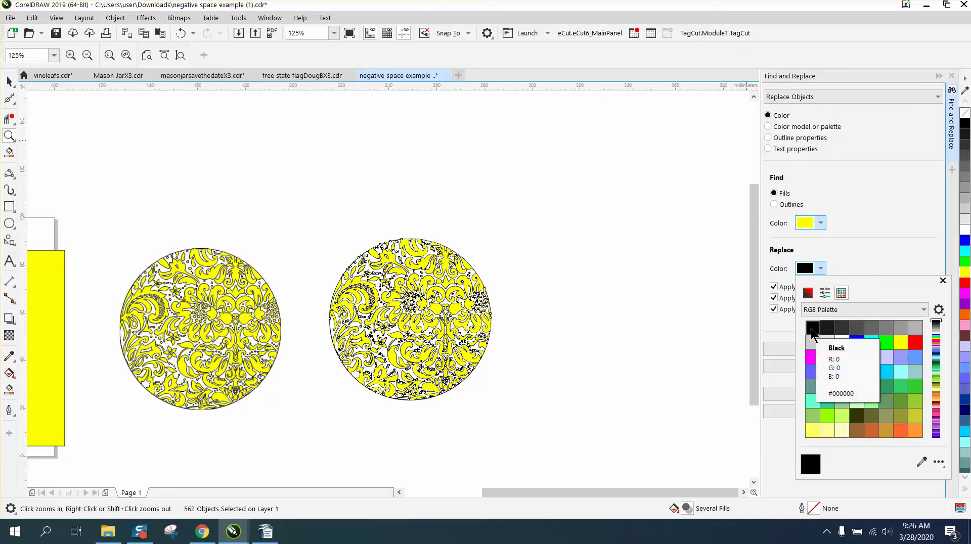
click(705, 362)
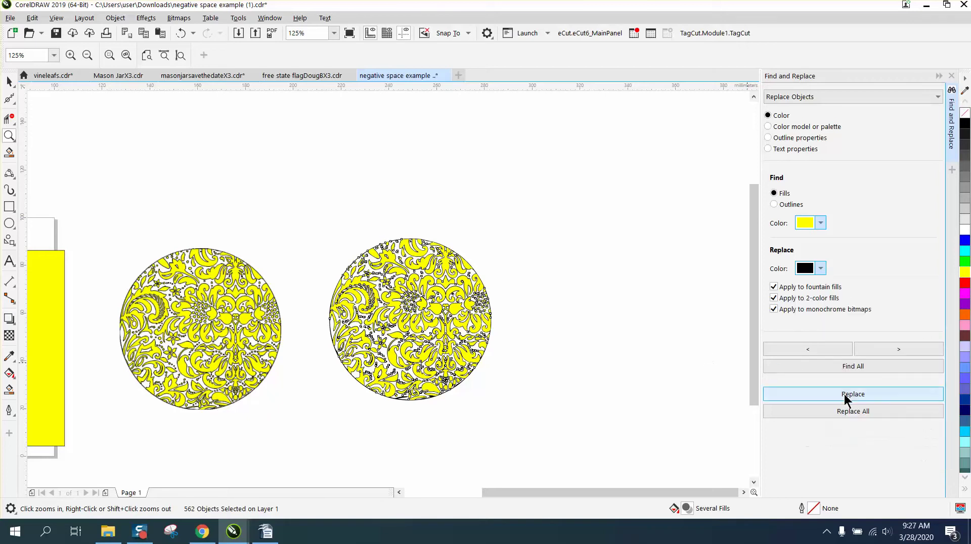
Replace all yellow fills with black, confirm the prompts, and zoom to check the result.
click(852, 409)
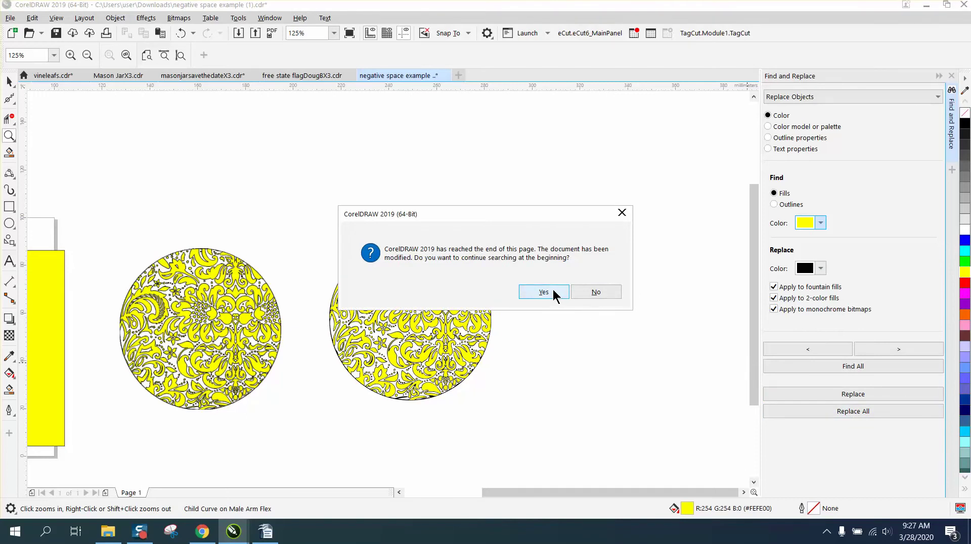
click(553, 292)
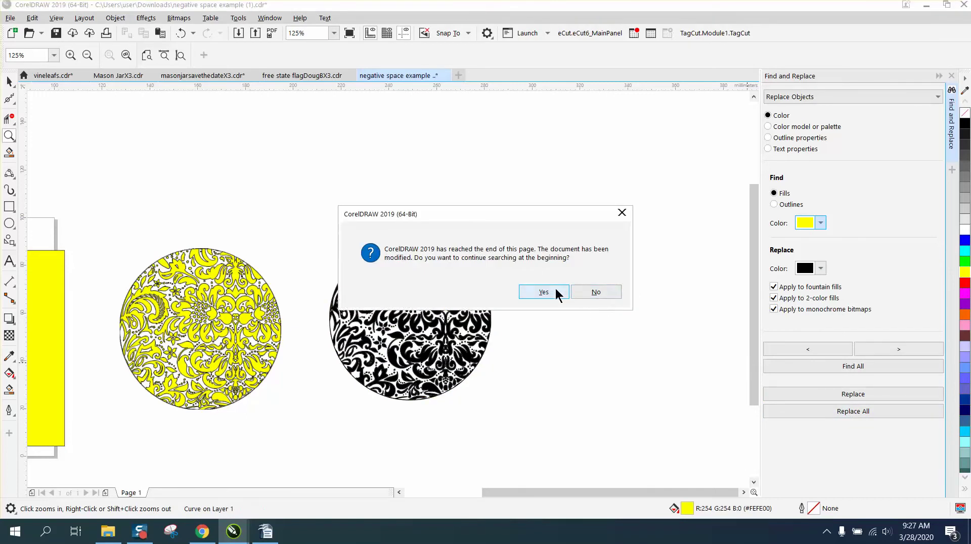
click(555, 290)
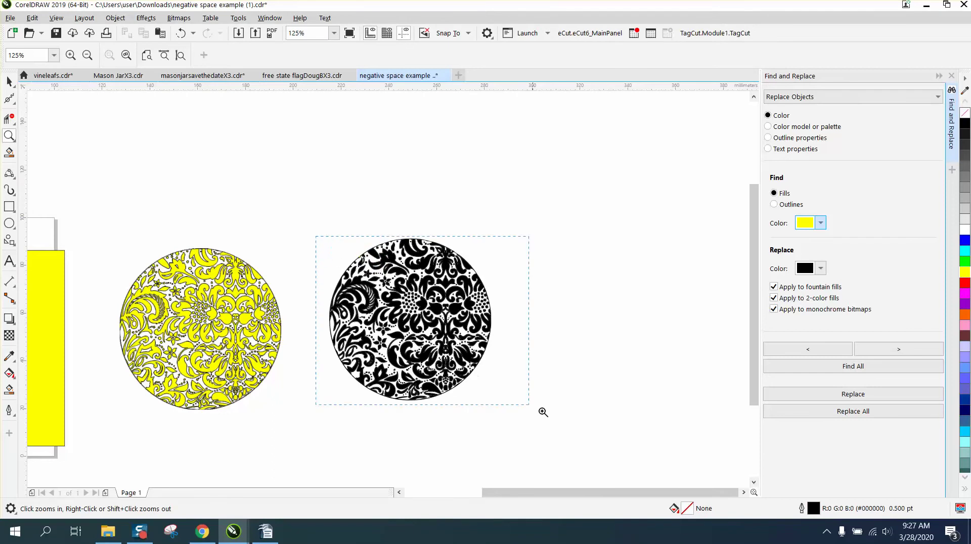
click(573, 424)
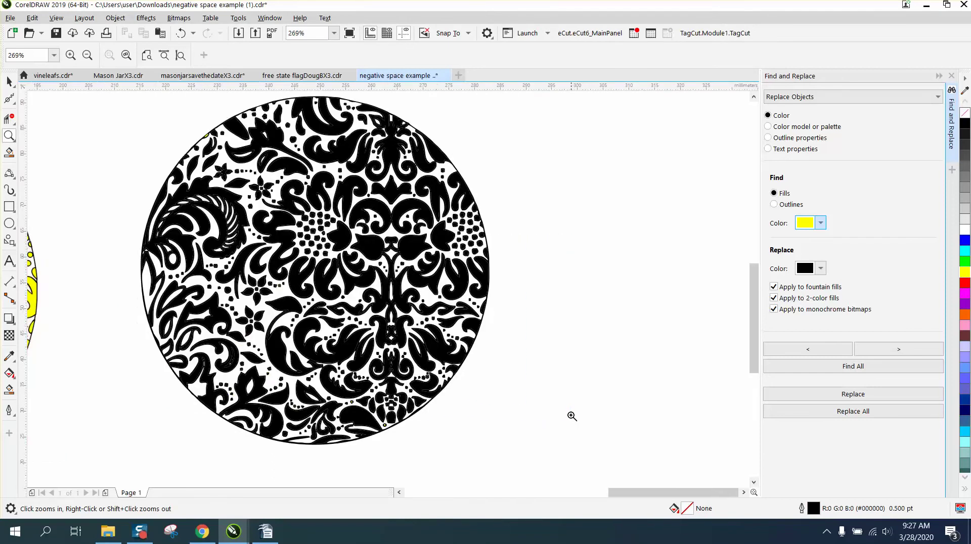
right_click(450, 277)
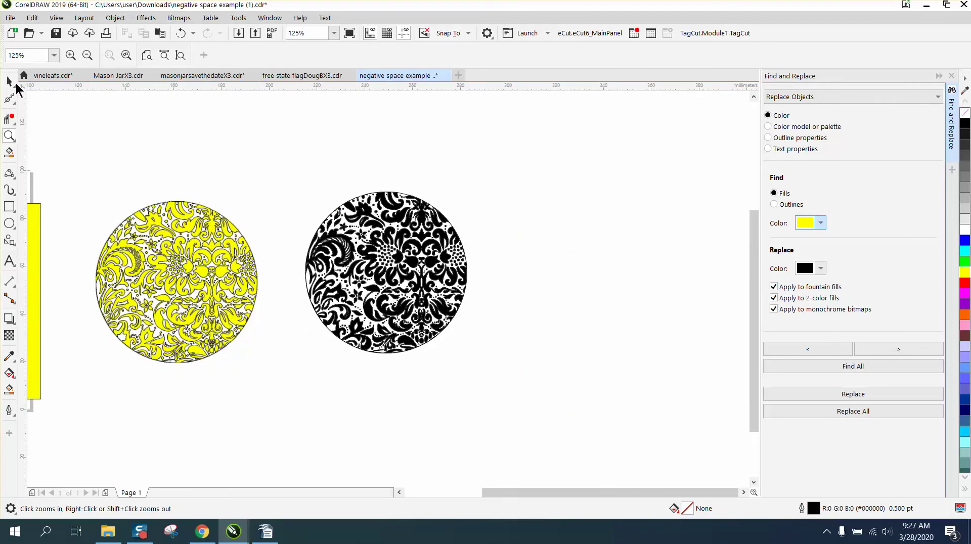
click(11, 82)
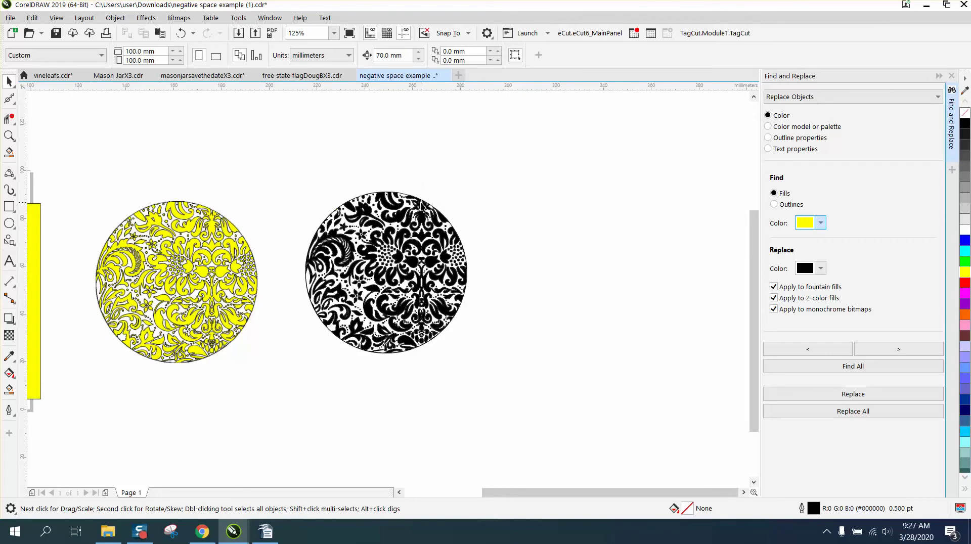
click(9, 206)
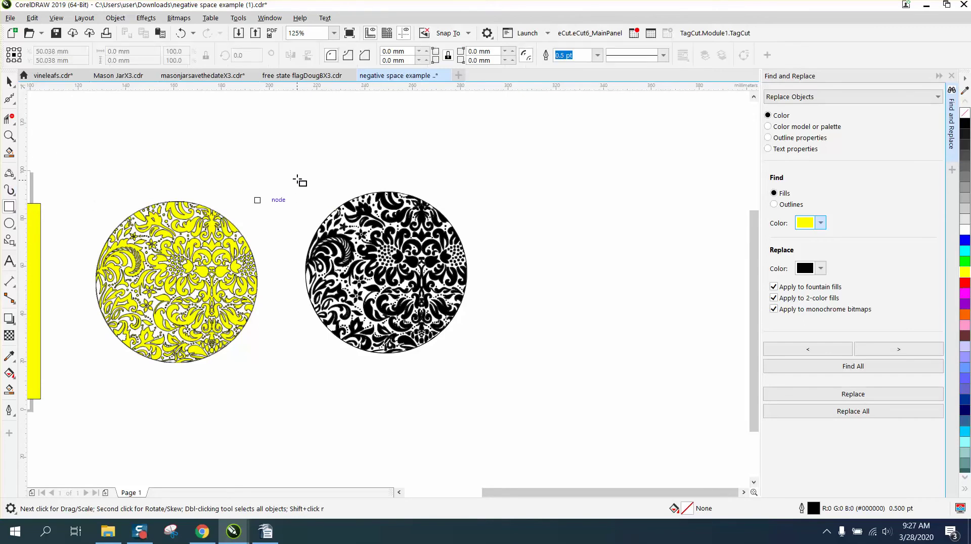
drag(282, 177, 527, 373)
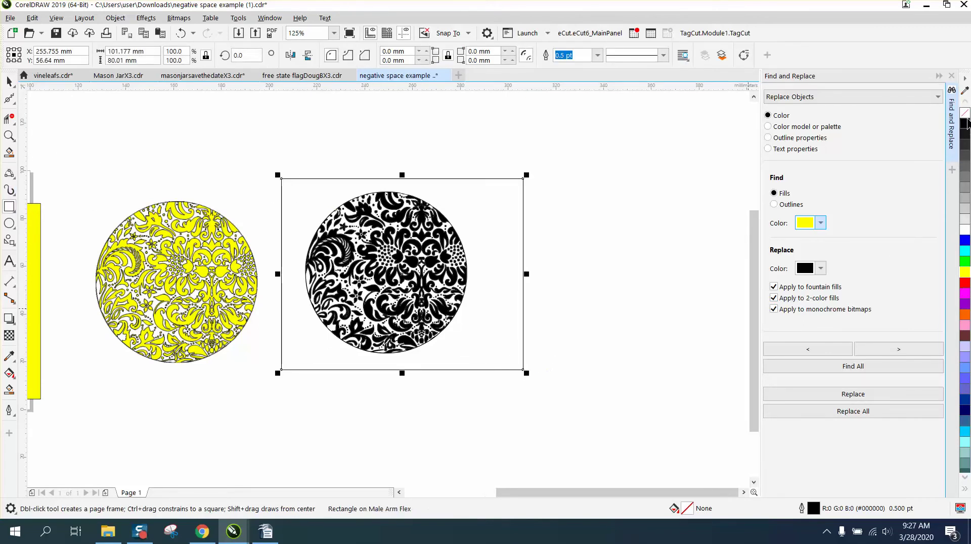
click(965, 272)
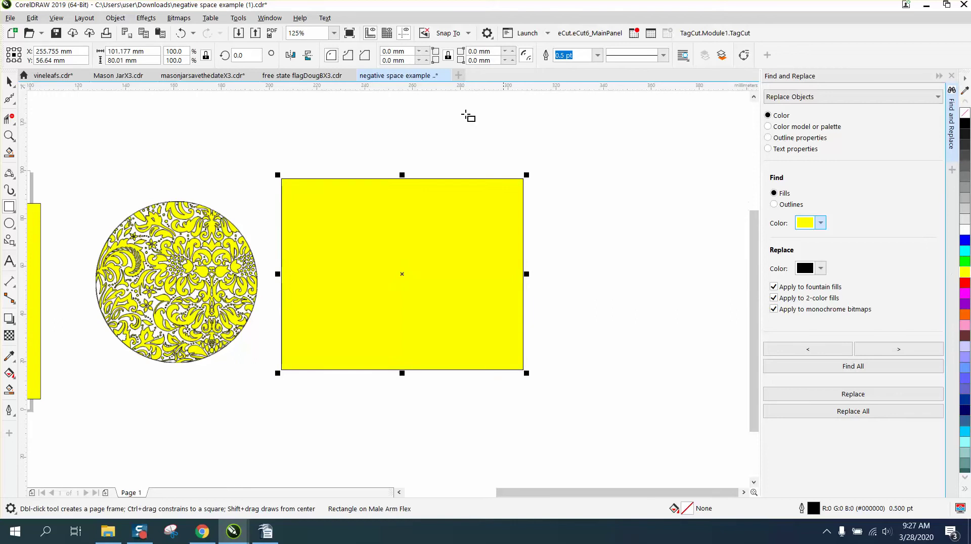
click(115, 18)
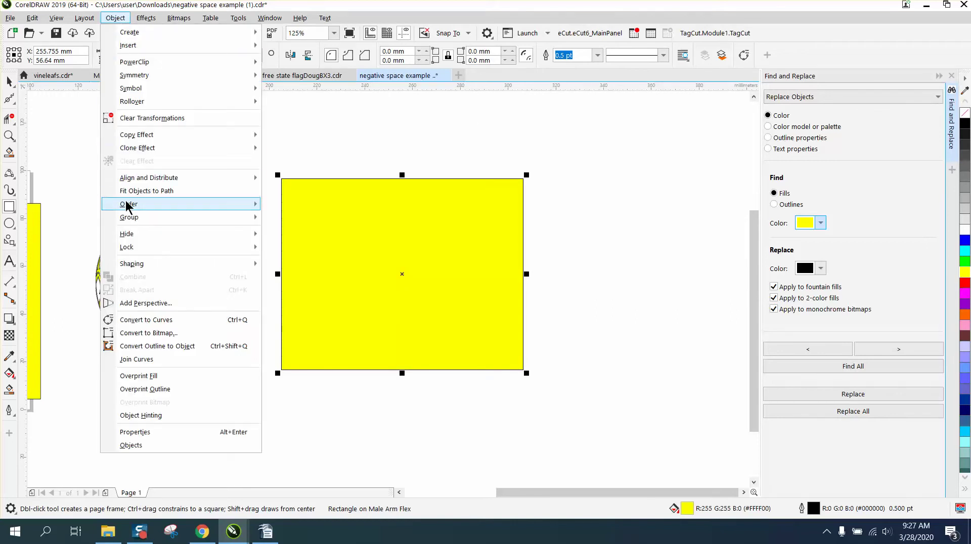
mouse_move(130, 204)
click(289, 220)
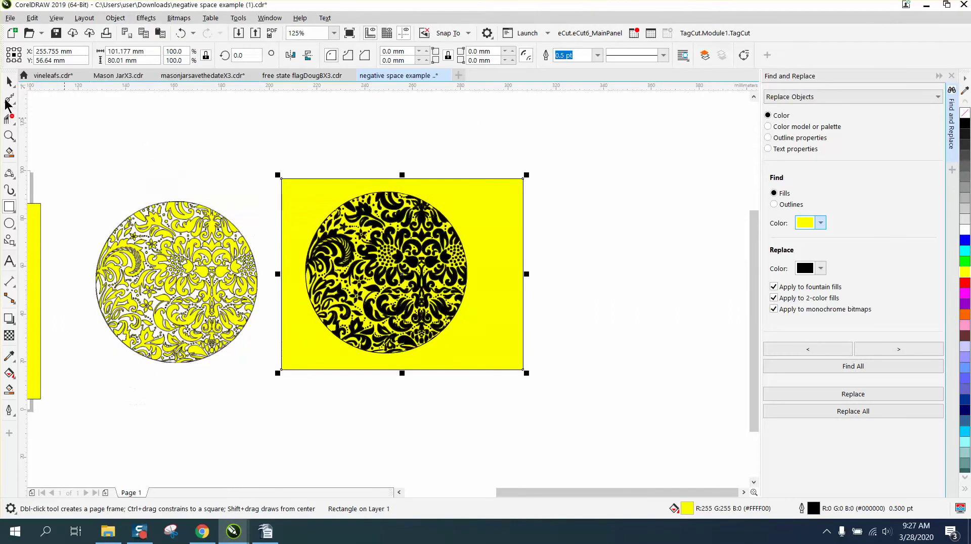
click(9, 82)
drag(476, 193, 631, 173)
key(Delete)
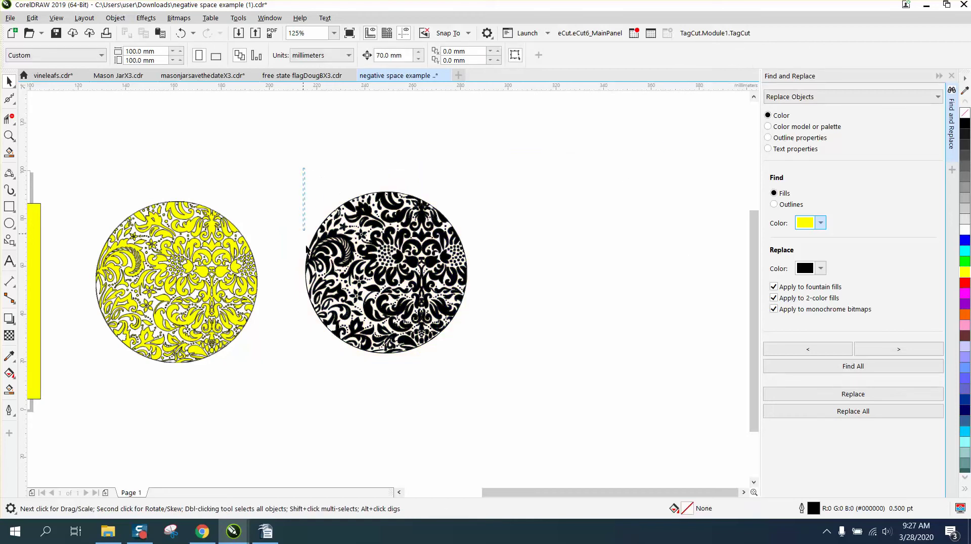
Duplicate the black damask circle and give the copy no fill with black outlines.
drag(307, 247, 523, 382)
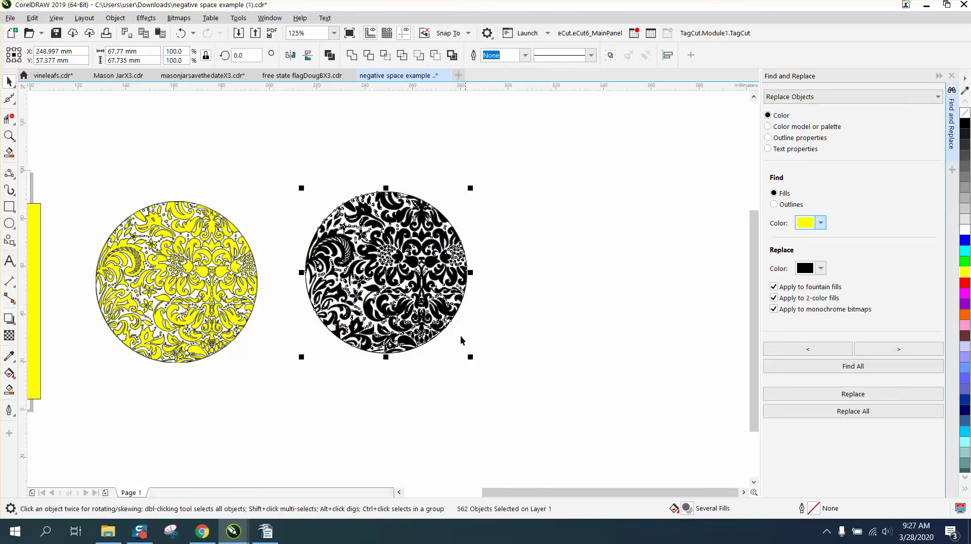
drag(297, 173, 535, 386)
key(ctrl+d)
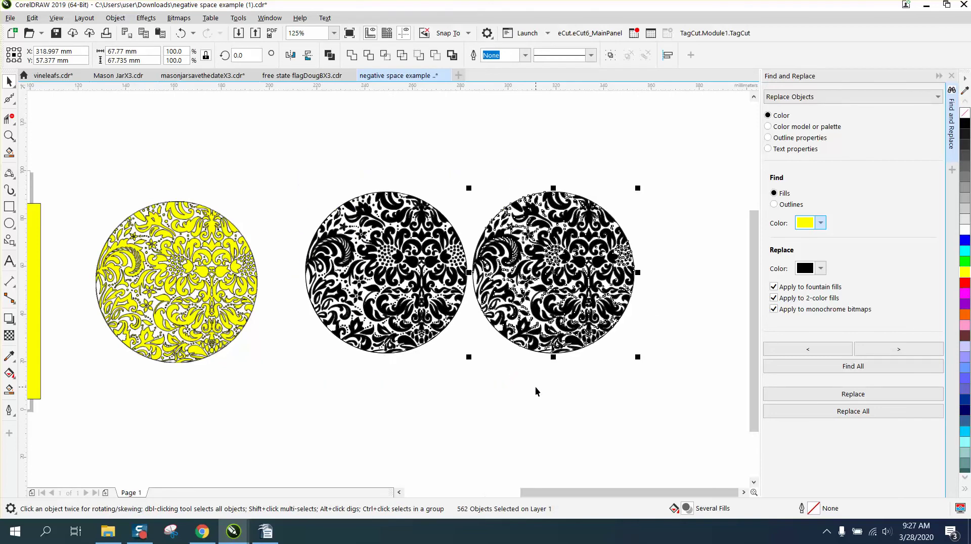
click(964, 113)
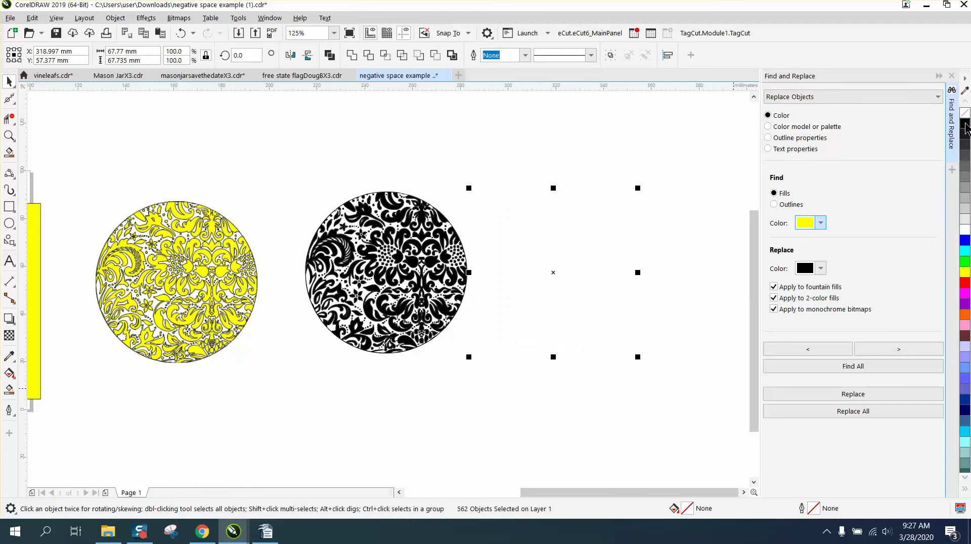
right_click(966, 127)
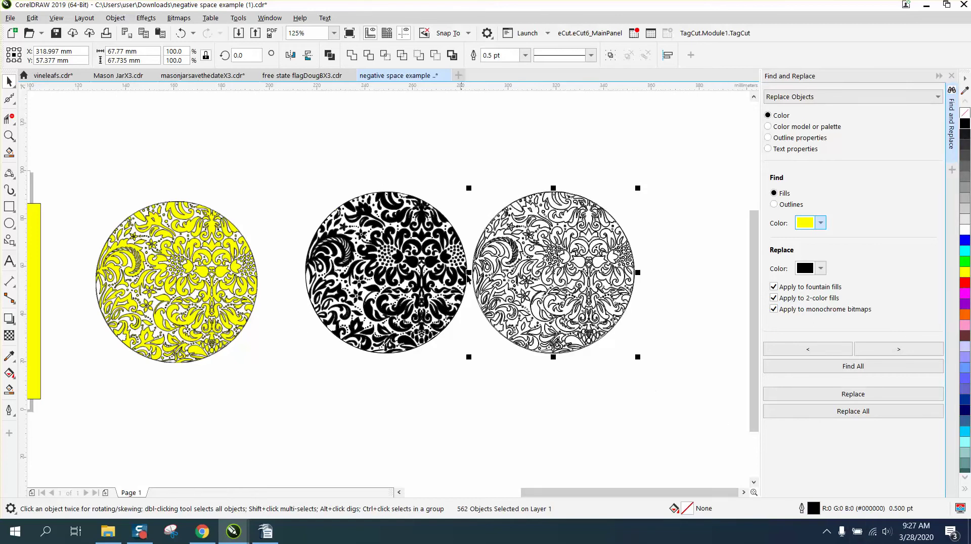
Zoom in and out to inspect the outline-only copy beside the solid black circle.
click(9, 136)
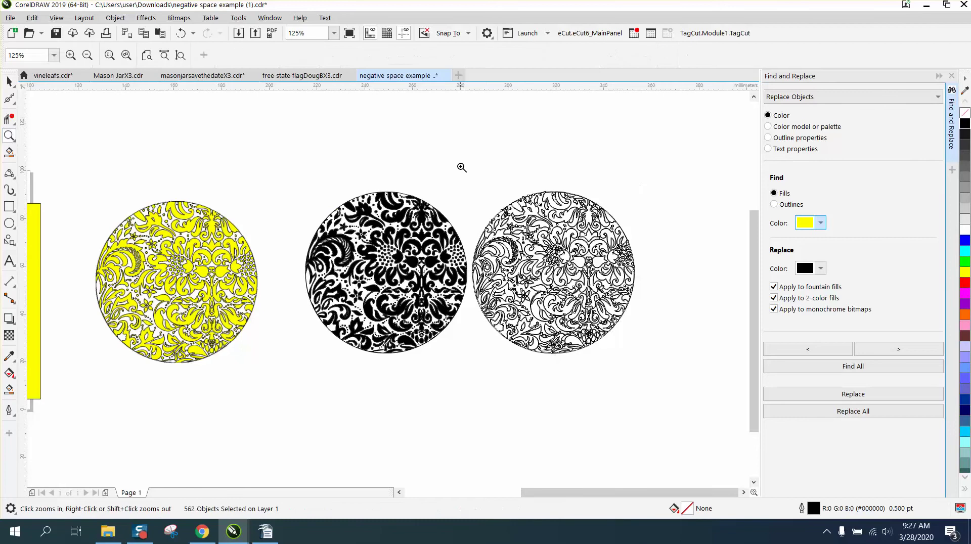
click(657, 349)
click(323, 280)
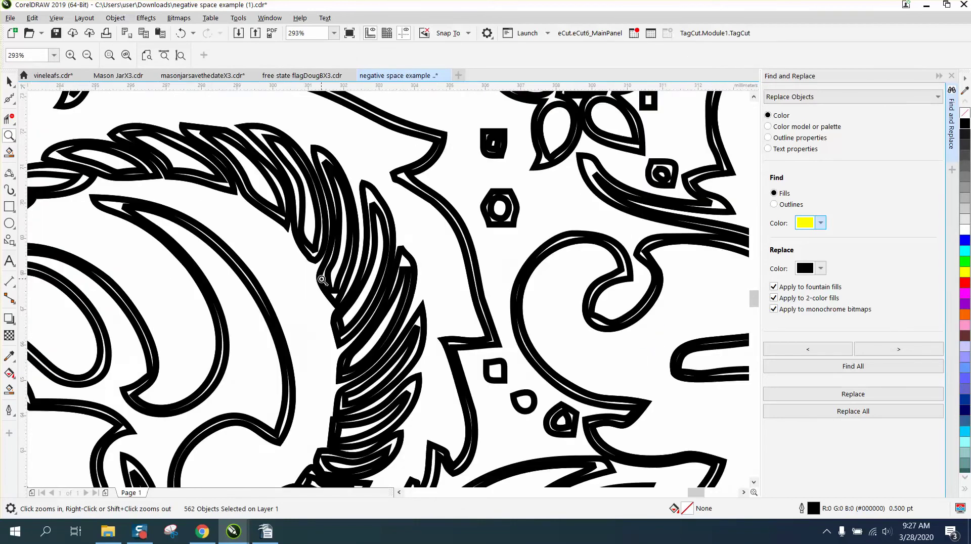
right_click(322, 279)
right_click(382, 272)
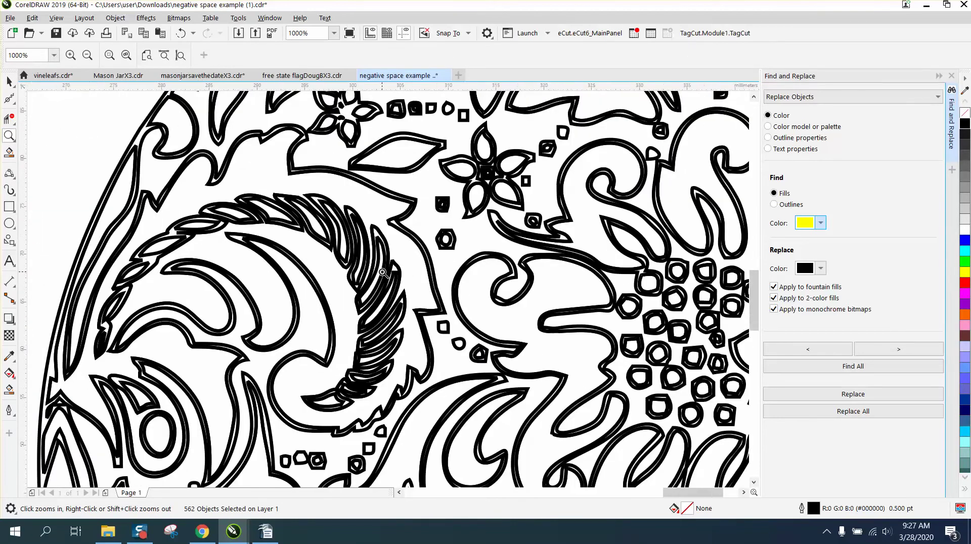
right_click(384, 268)
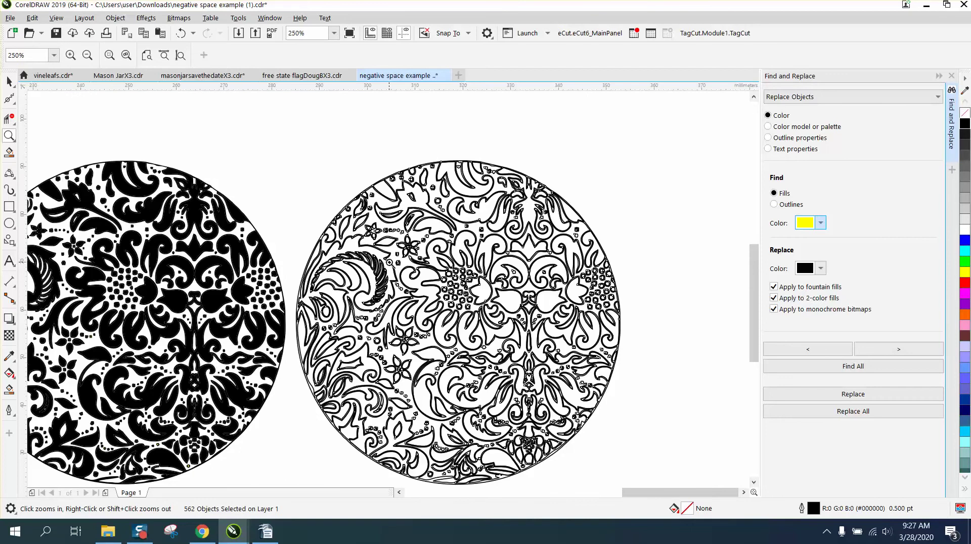
right_click(390, 258)
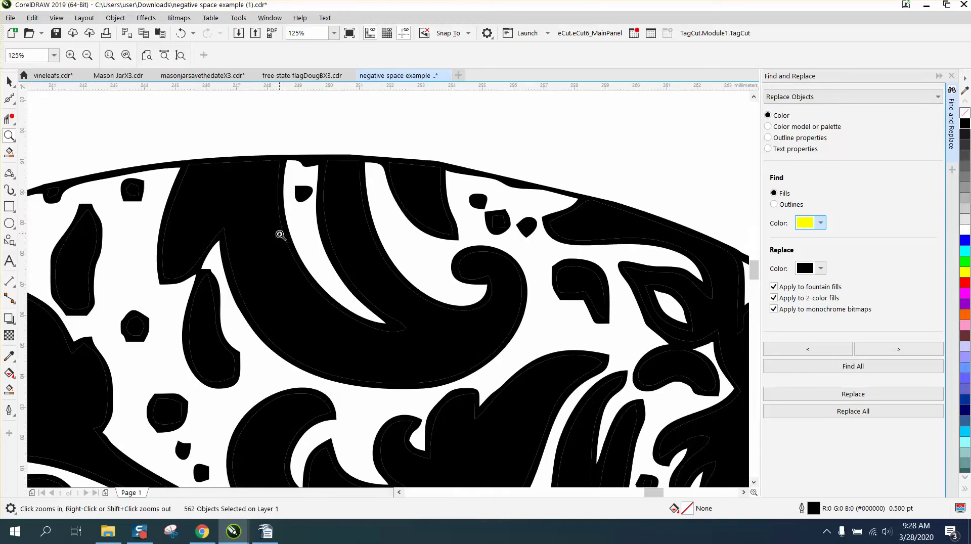
drag(276, 233, 251, 203)
right_click(365, 221)
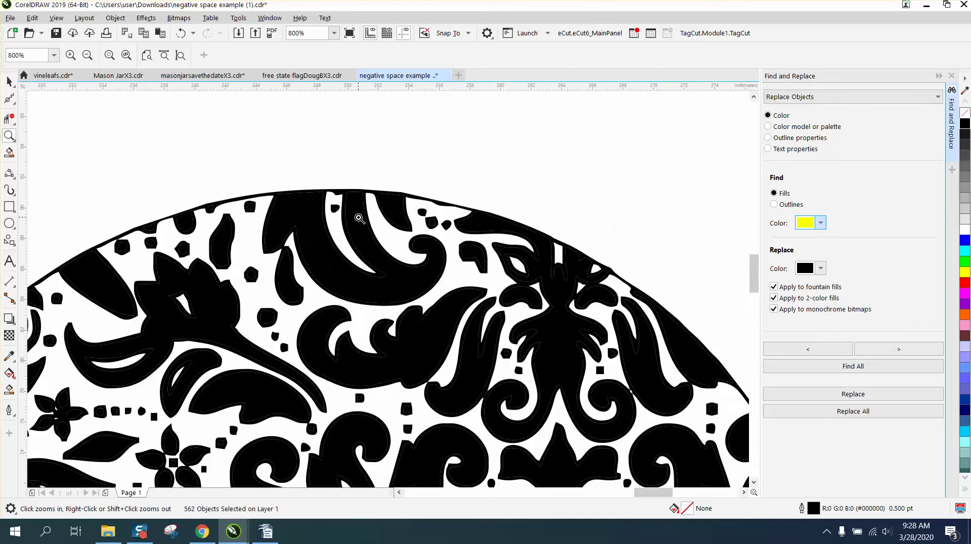
right_click(358, 215)
right_click(585, 236)
right_click(586, 237)
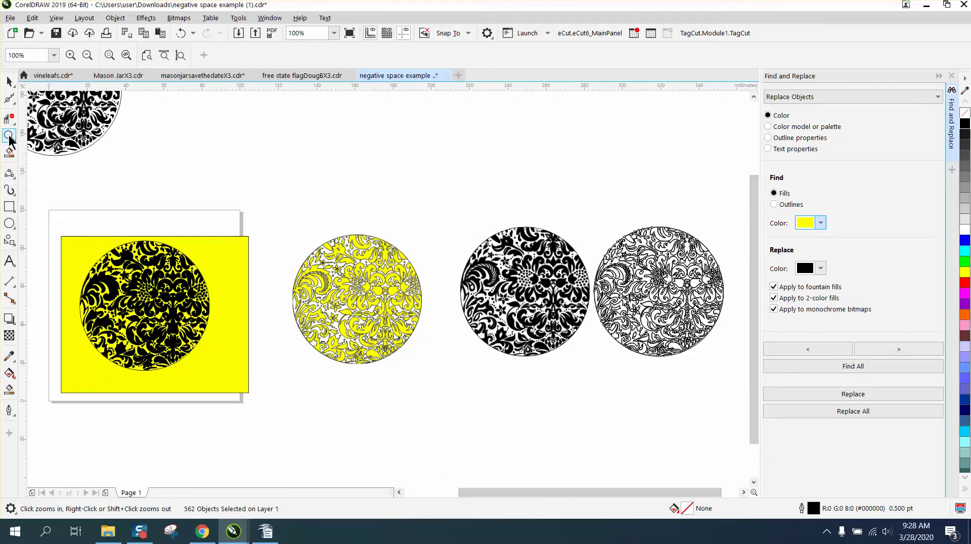
Set the Smart Fill tool to No Fill with a red Hairline outline.
drag(564, 190, 738, 366)
click(9, 390)
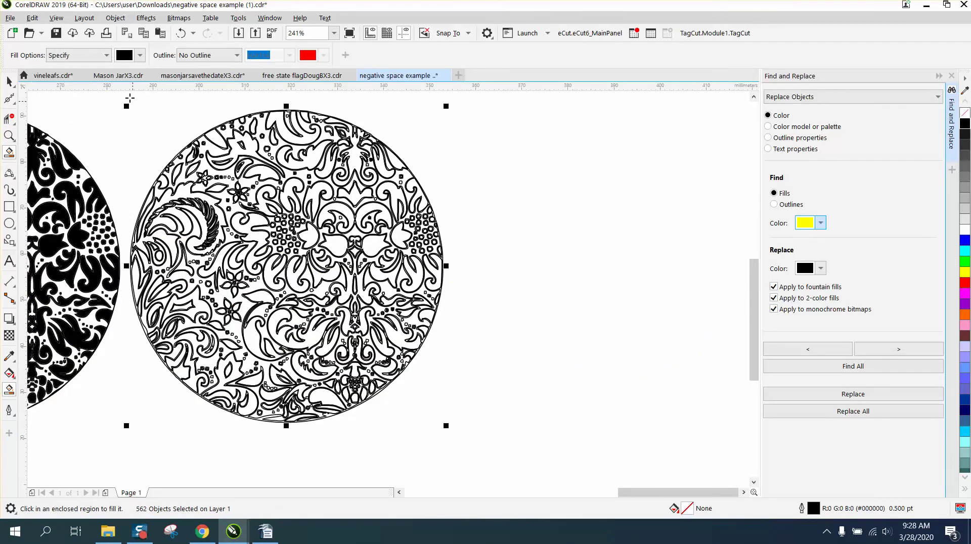
click(106, 56)
click(81, 85)
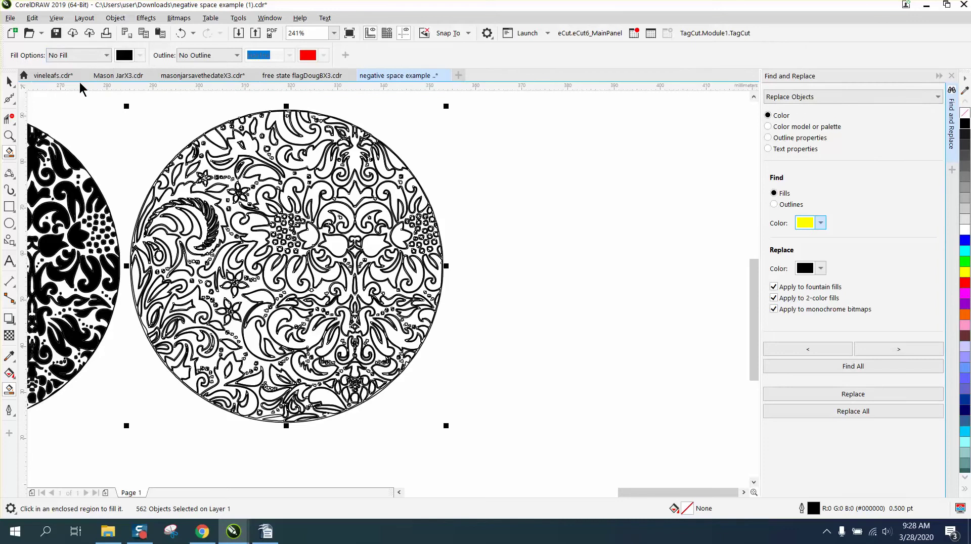
click(237, 56)
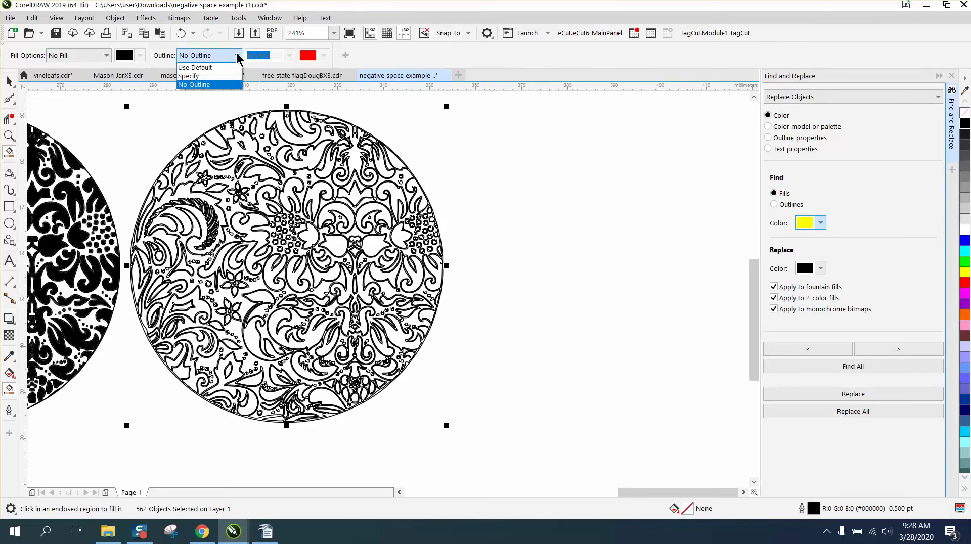
click(198, 78)
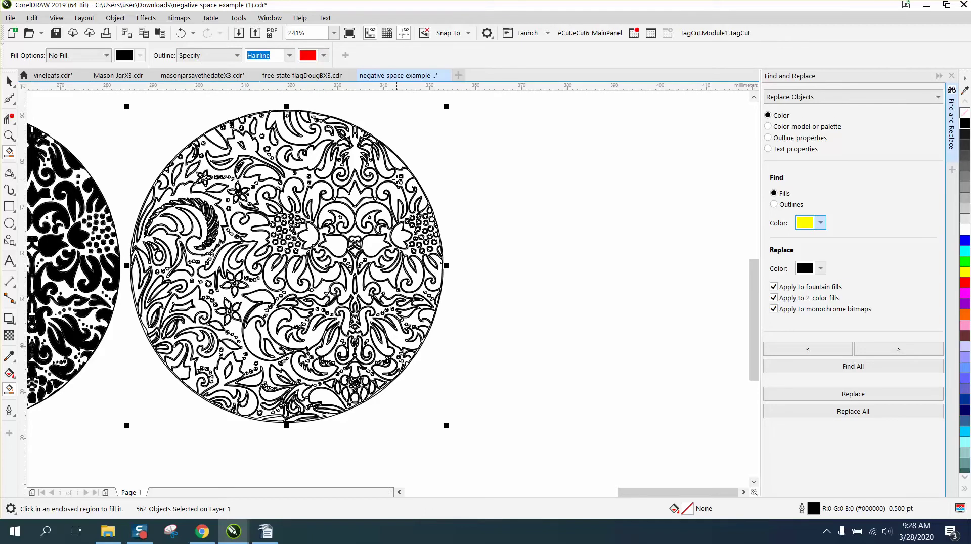
Smart Fill inside the mandala to extract red outlines and nudge them right.
click(398, 178)
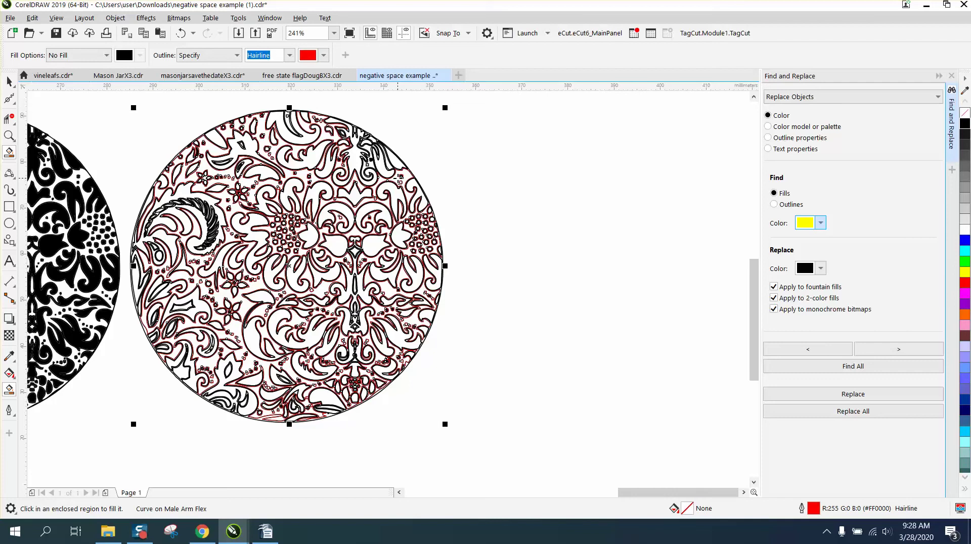
key(shift+Right)
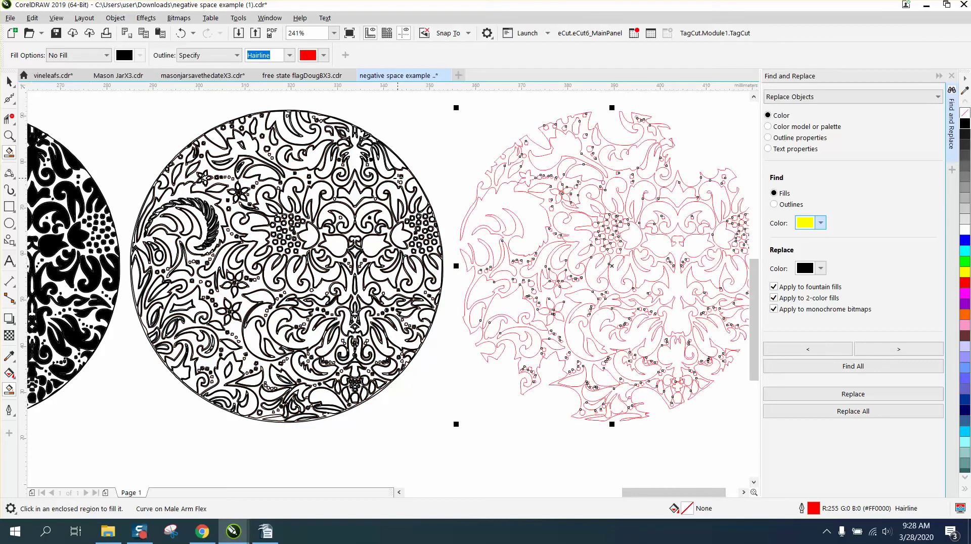
scroll(488, 284, down, 2)
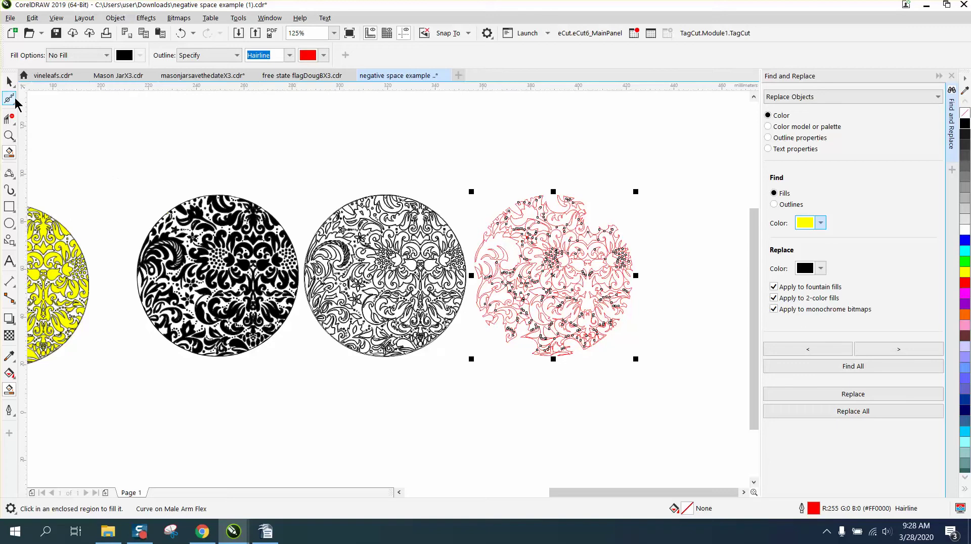
Select all the red traced curves and give them black 0.5 pt outlines.
click(9, 81)
drag(441, 152, 662, 363)
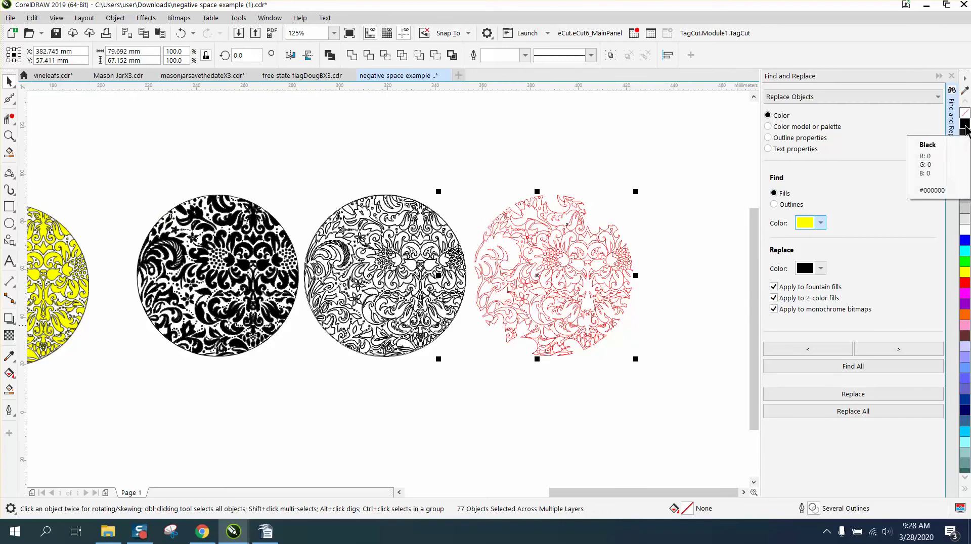
right_click(965, 131)
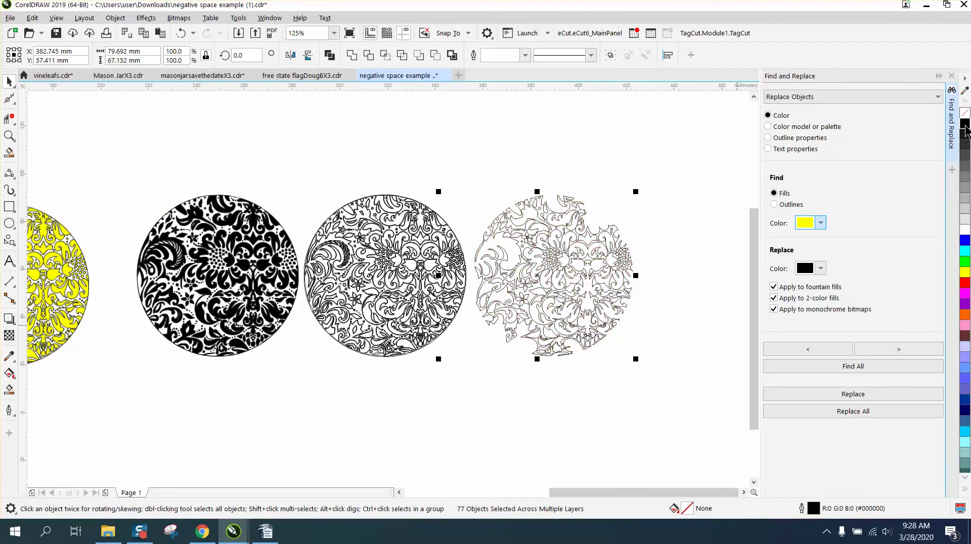
double_click(813, 508)
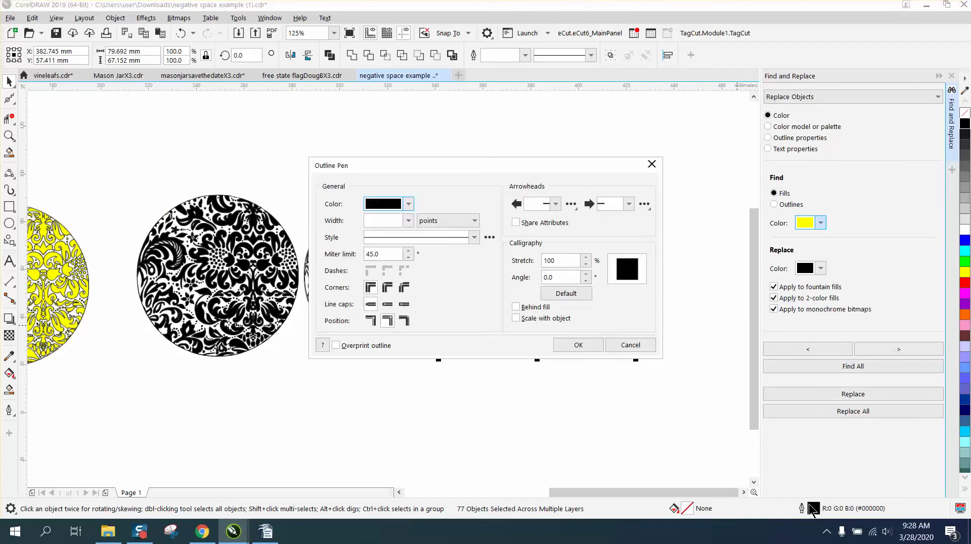
click(408, 221)
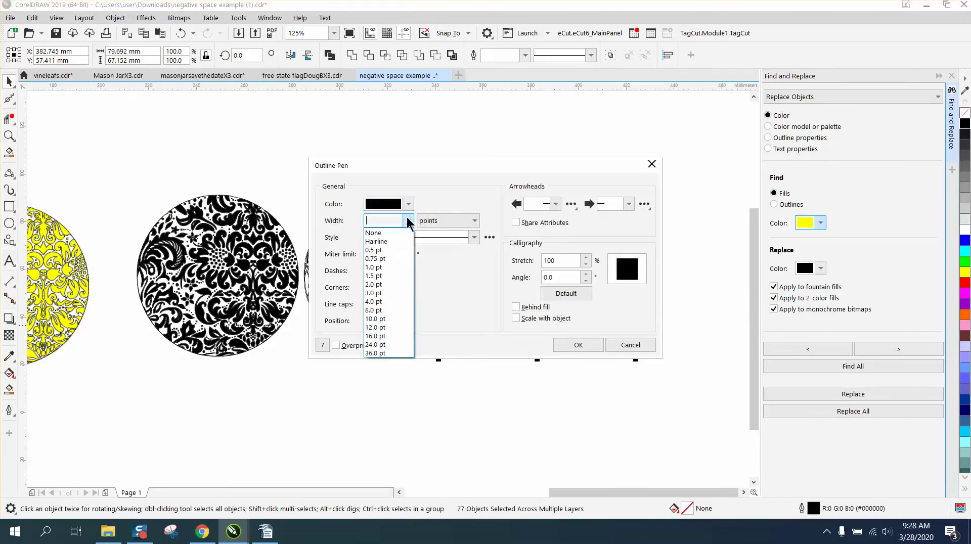
click(375, 251)
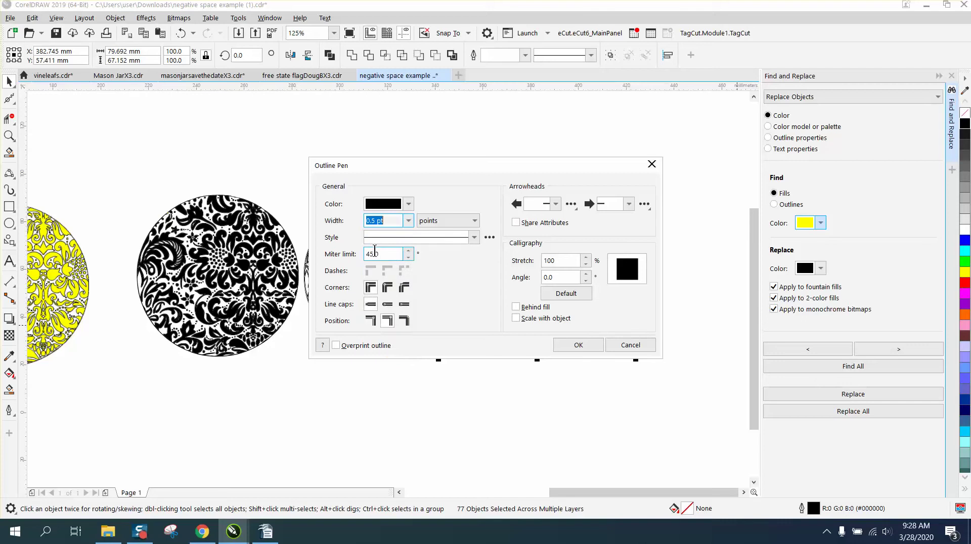
click(576, 346)
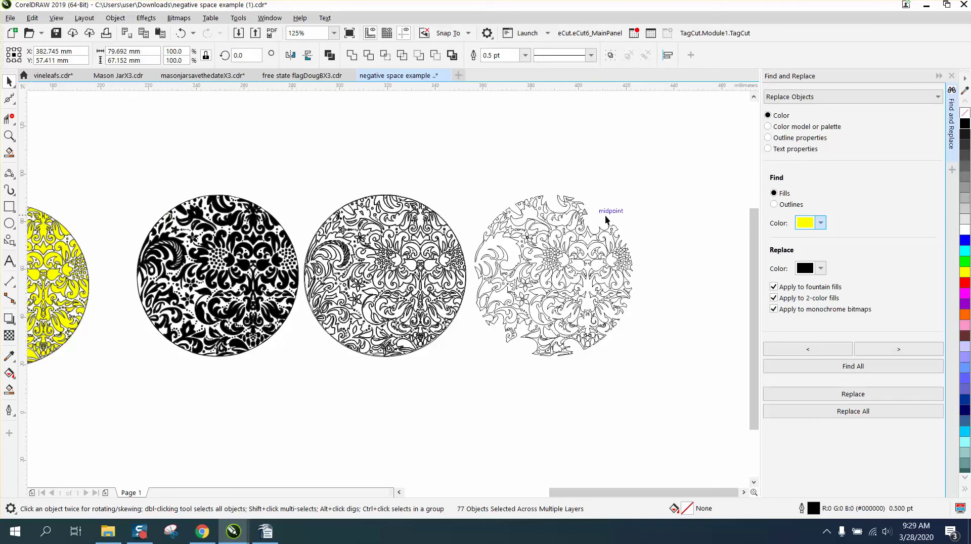
Smart Fill a region near the outline circle's top and nudge the new piece onto the extracted design.
click(9, 136)
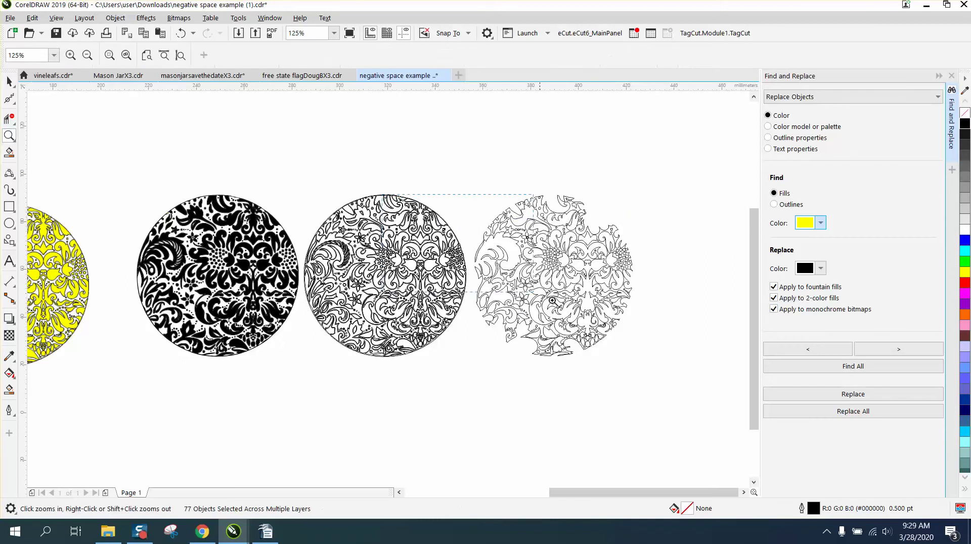
drag(552, 300, 610, 316)
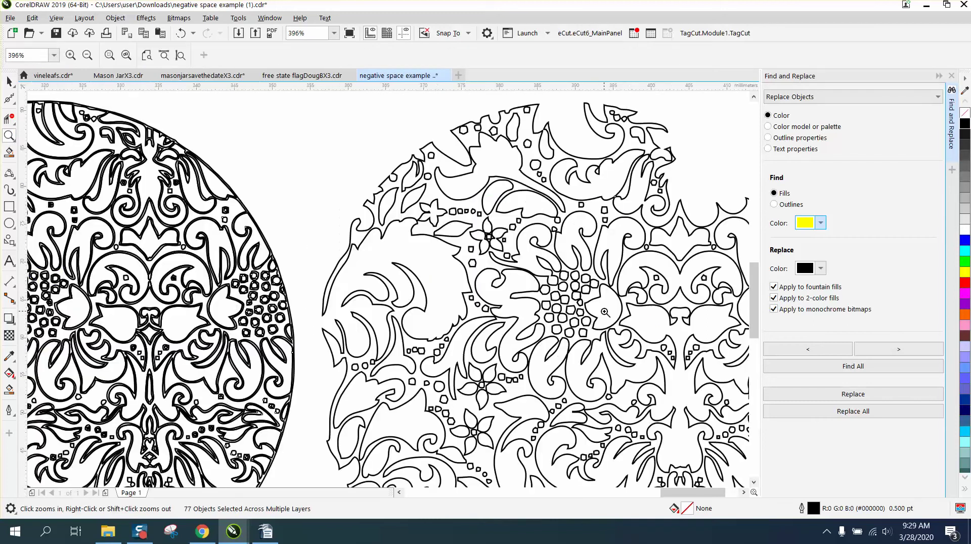
right_click(153, 188)
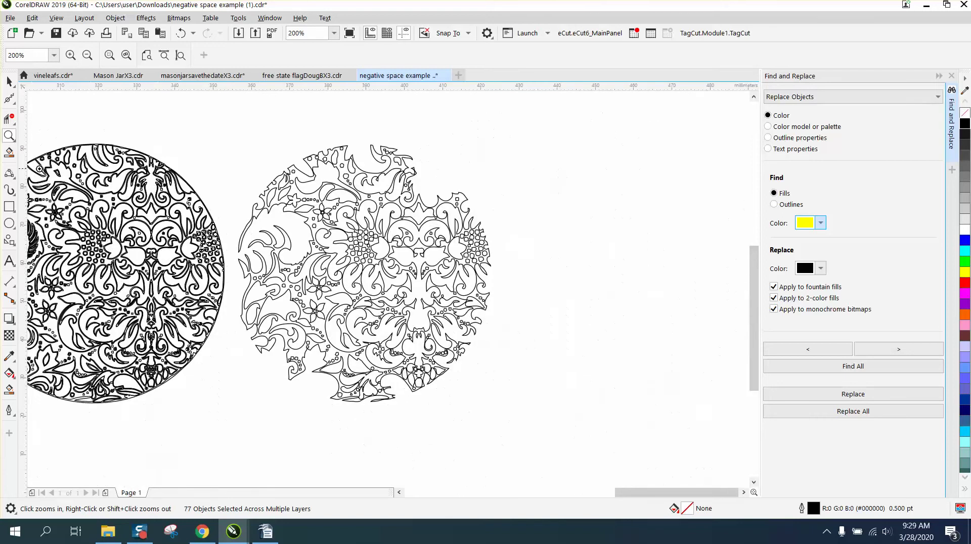
click(10, 389)
click(151, 188)
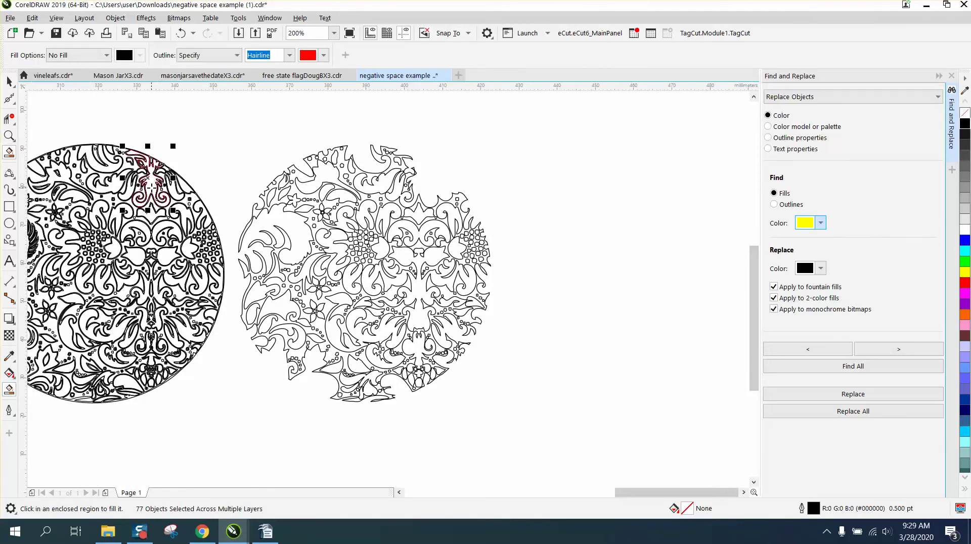
key(Right)
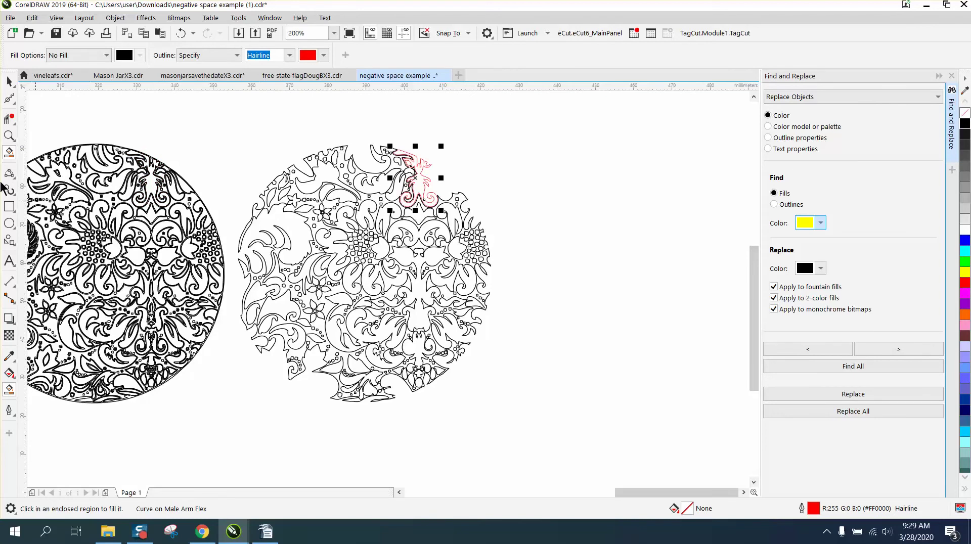
Give the new piece a black 0.5 pt outline.
click(9, 135)
drag(401, 137, 489, 222)
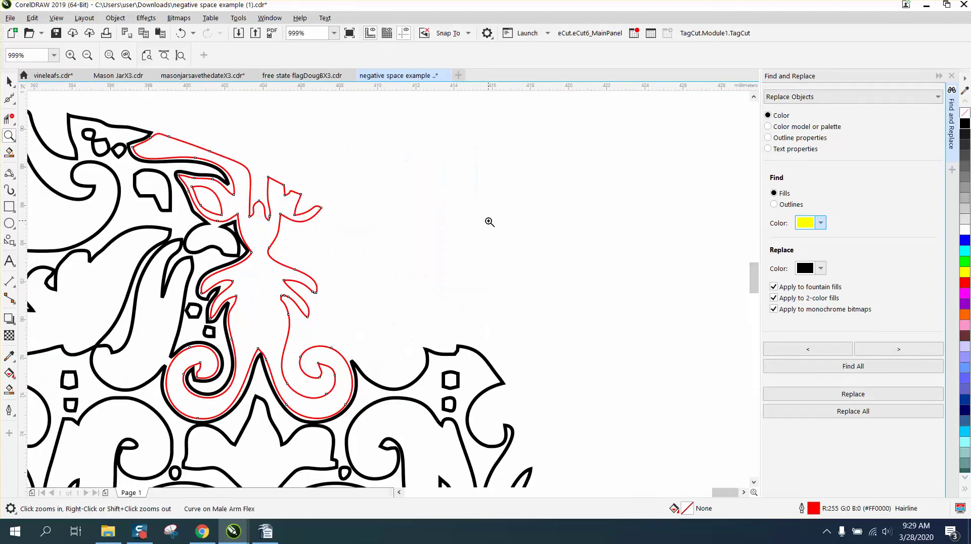
click(10, 81)
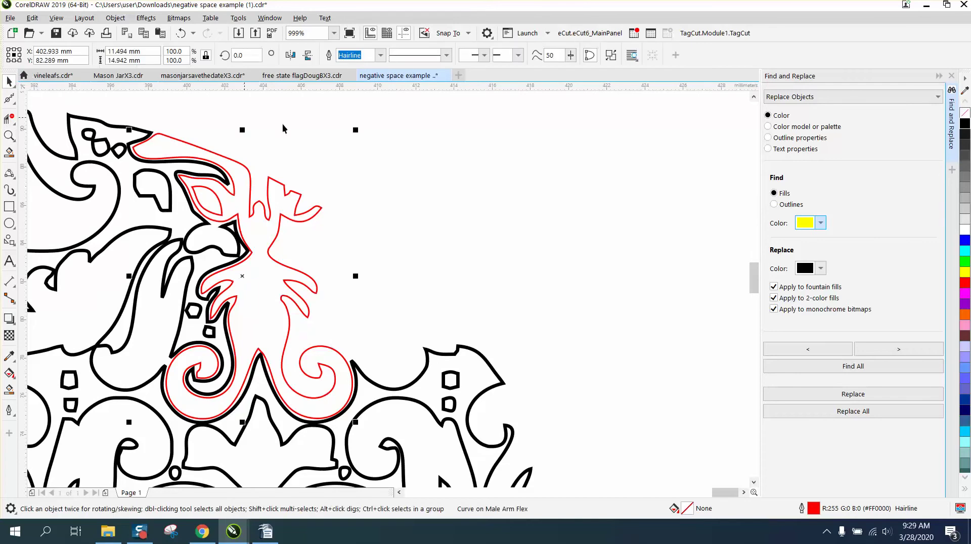
right_click(965, 125)
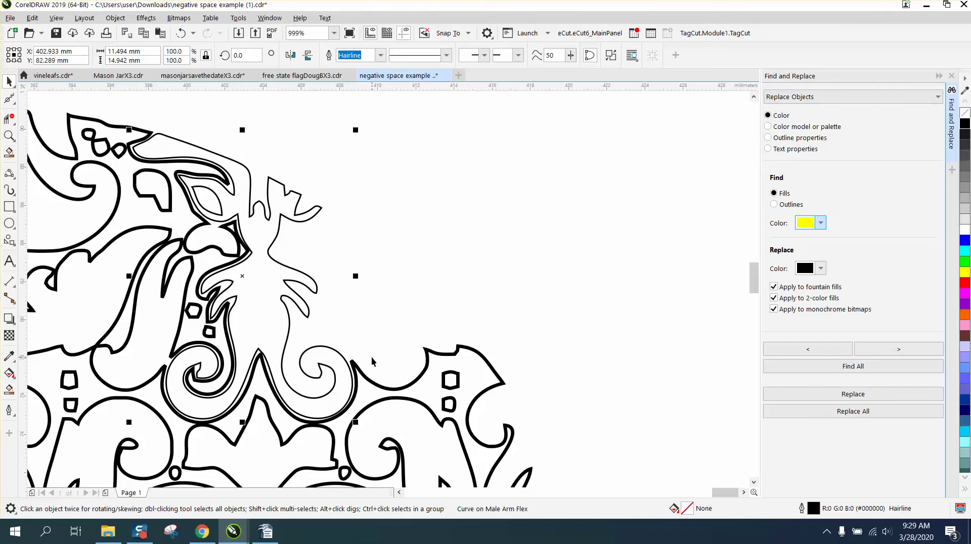
double_click(814, 508)
click(408, 220)
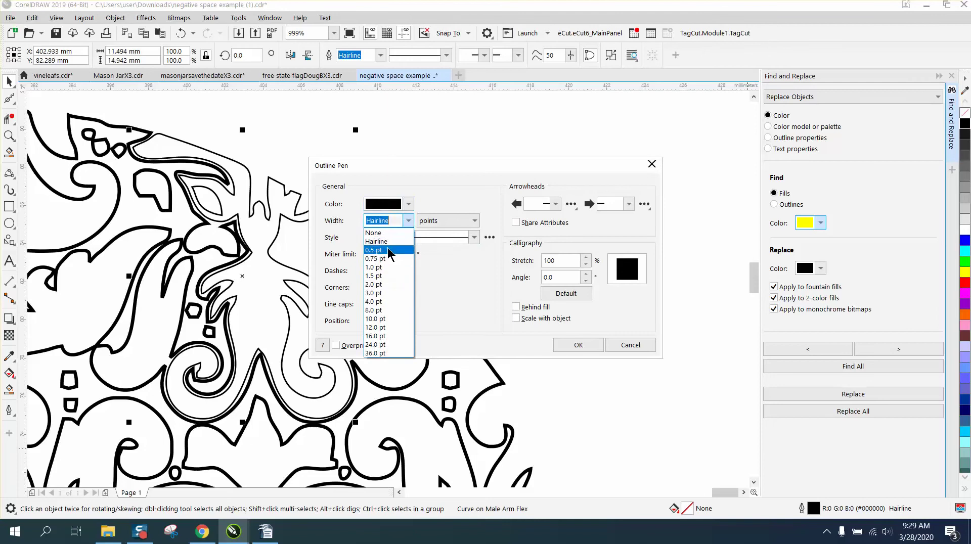
click(389, 250)
click(578, 345)
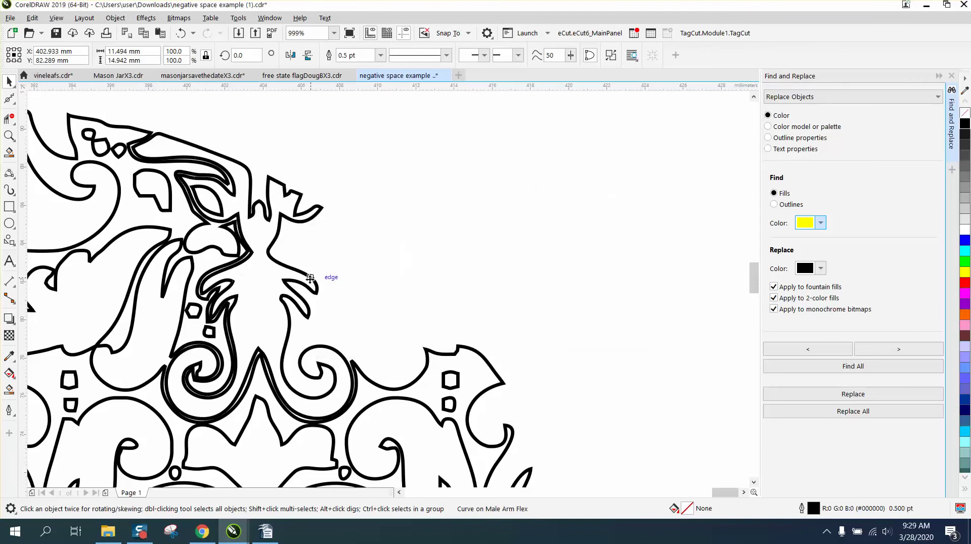
Drag the piece up and to the right, then undo the move.
drag(280, 288, 363, 251)
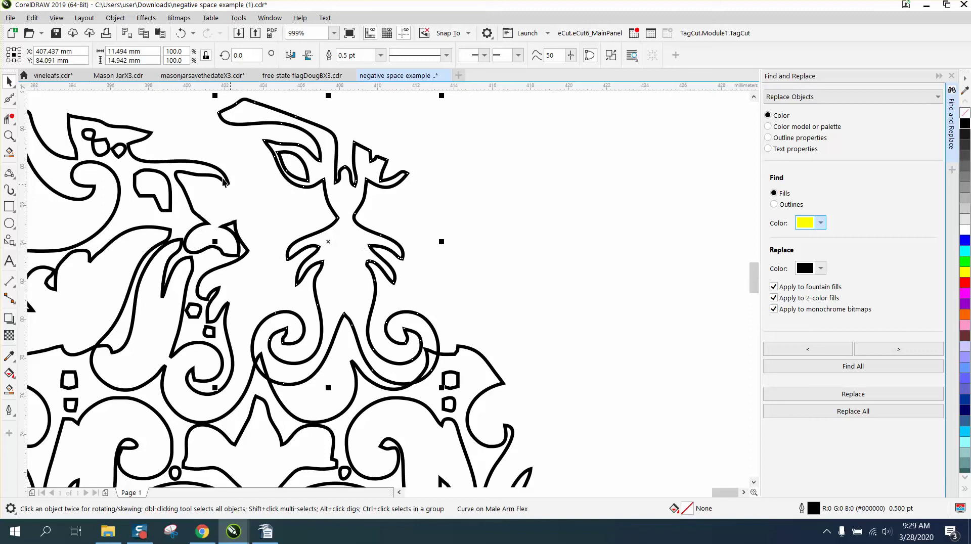
click(180, 33)
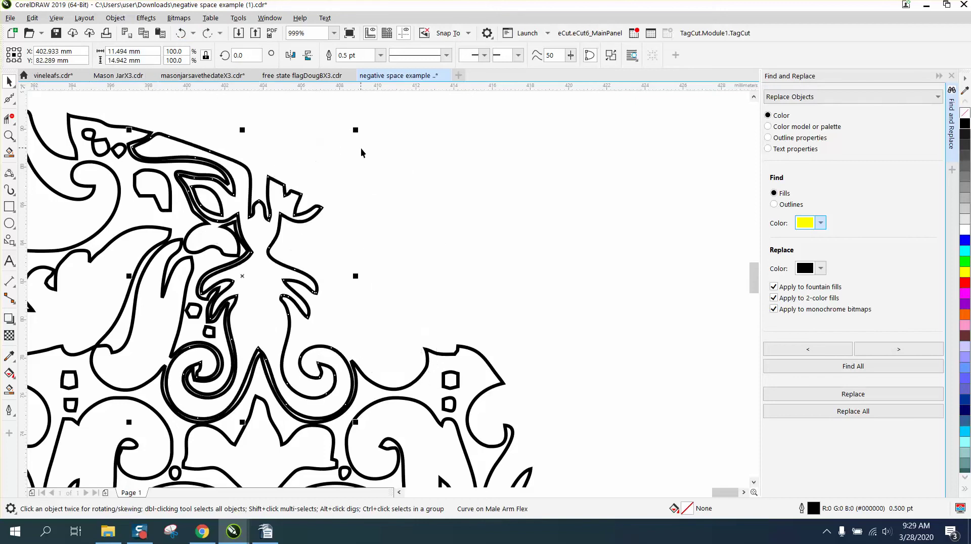
scroll(361, 149, down, 5)
scroll(508, 202, down, 5)
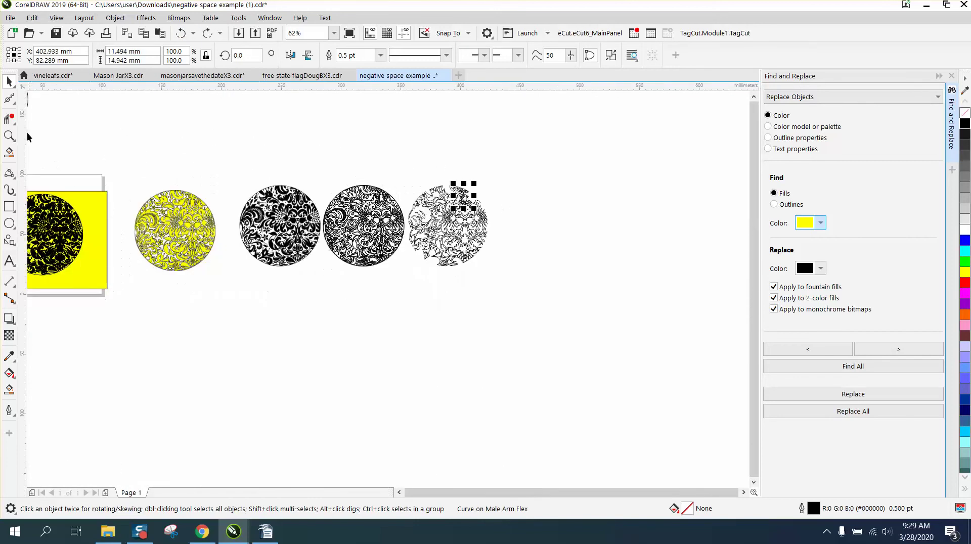
click(10, 136)
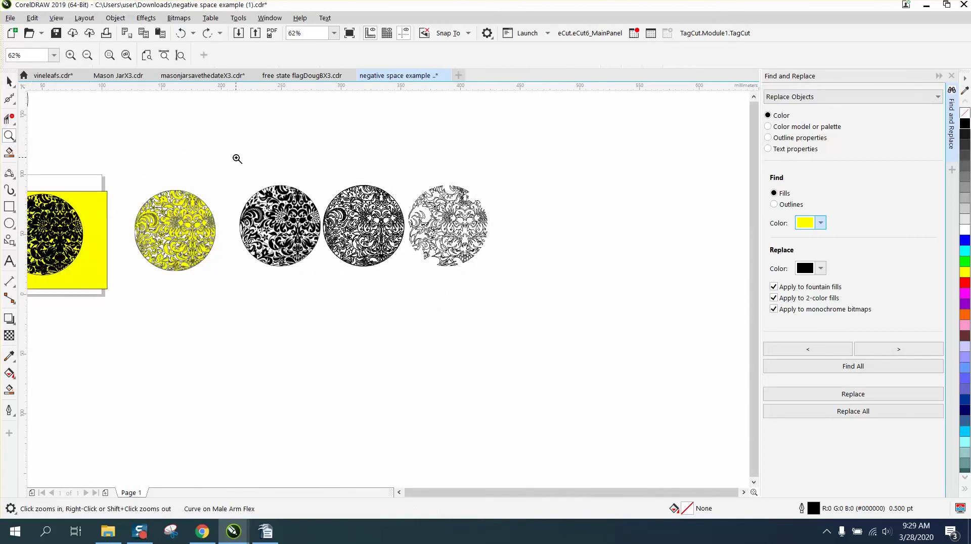
drag(236, 158, 407, 283)
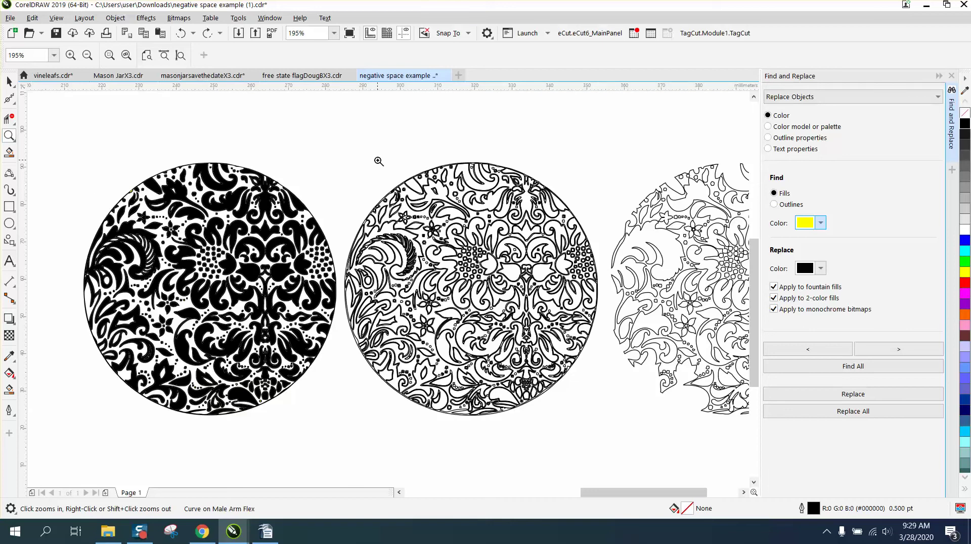
click(502, 307)
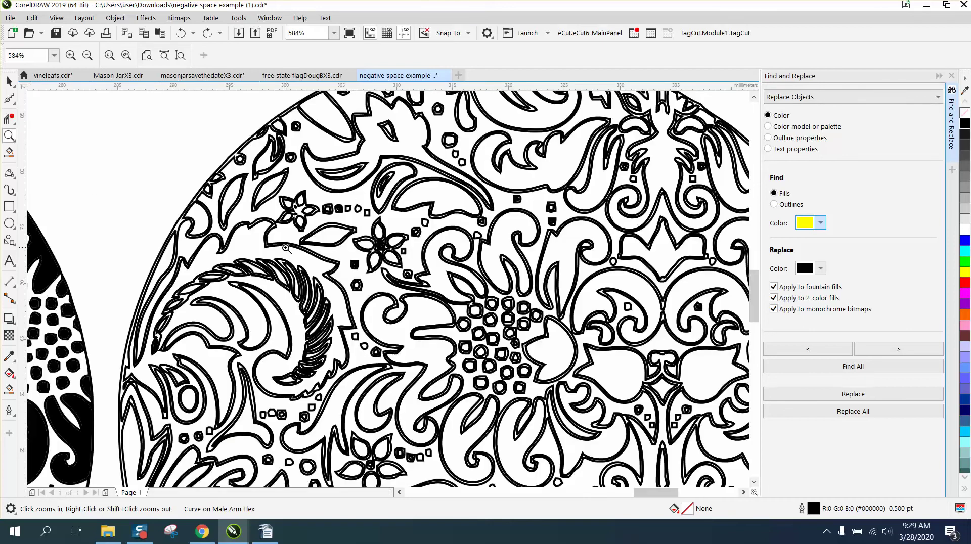
right_click(369, 310)
right_click(363, 305)
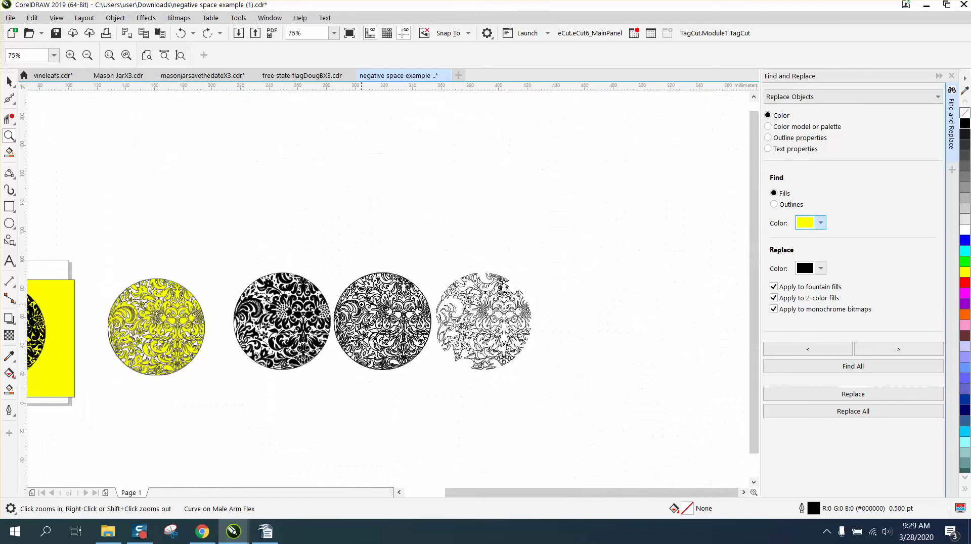
drag(202, 255, 363, 374)
right_click(270, 312)
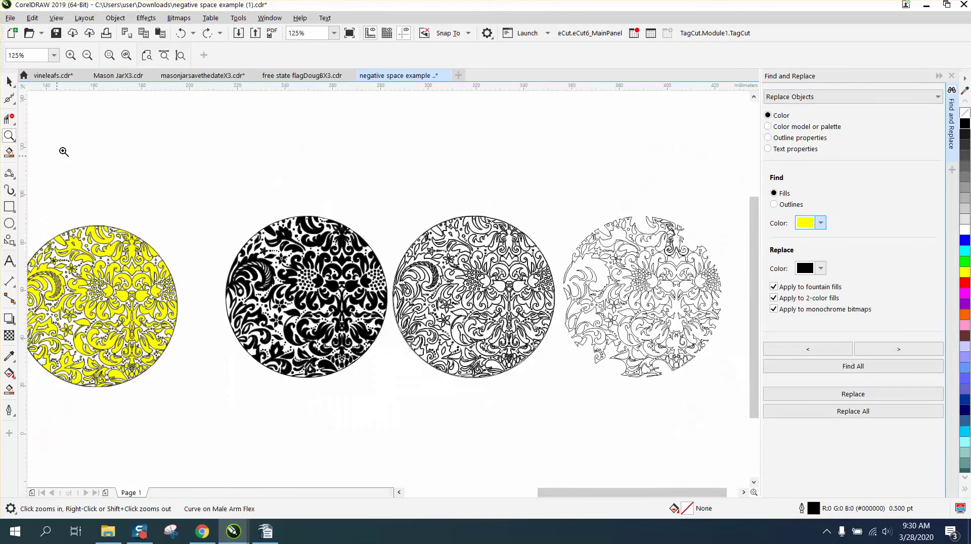
click(9, 82)
Place a copy of the black damask circle 70 mm below and delete the stray fragments.
scroll(331, 257, down, 2)
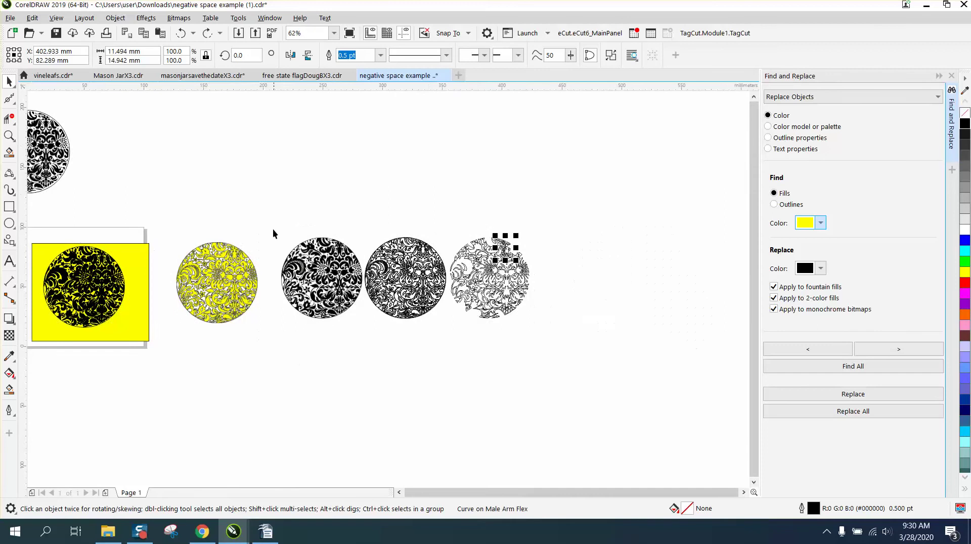
drag(273, 228, 380, 328)
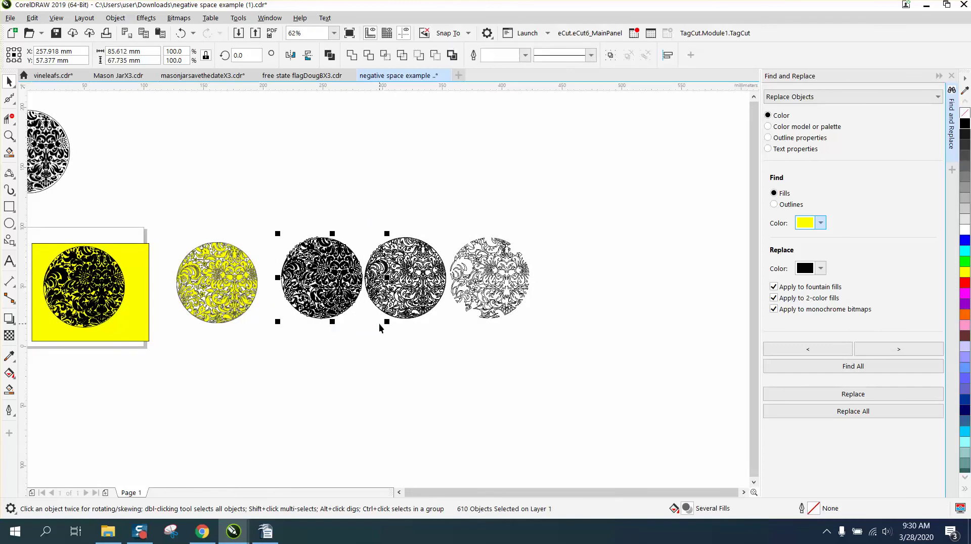
key(Down)
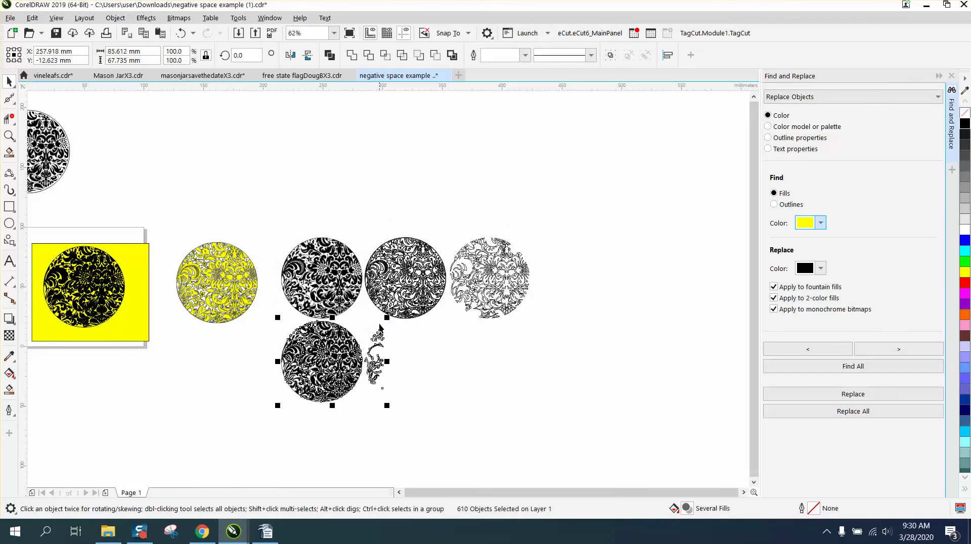
click(471, 366)
drag(407, 390, 402, 405)
key(Delete)
Give the lower circle no fill and black outlines, then zoom in to check it.
drag(266, 317, 395, 405)
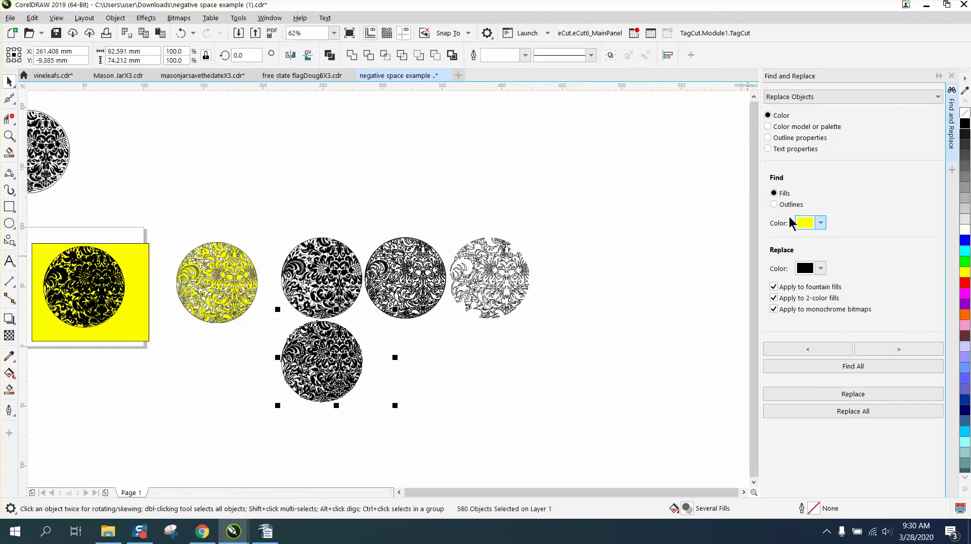
click(965, 113)
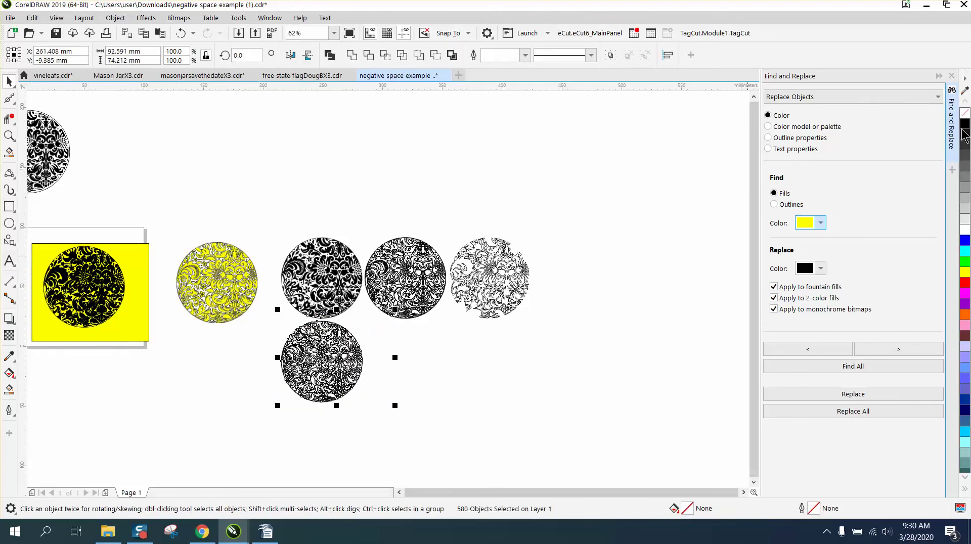
right_click(965, 126)
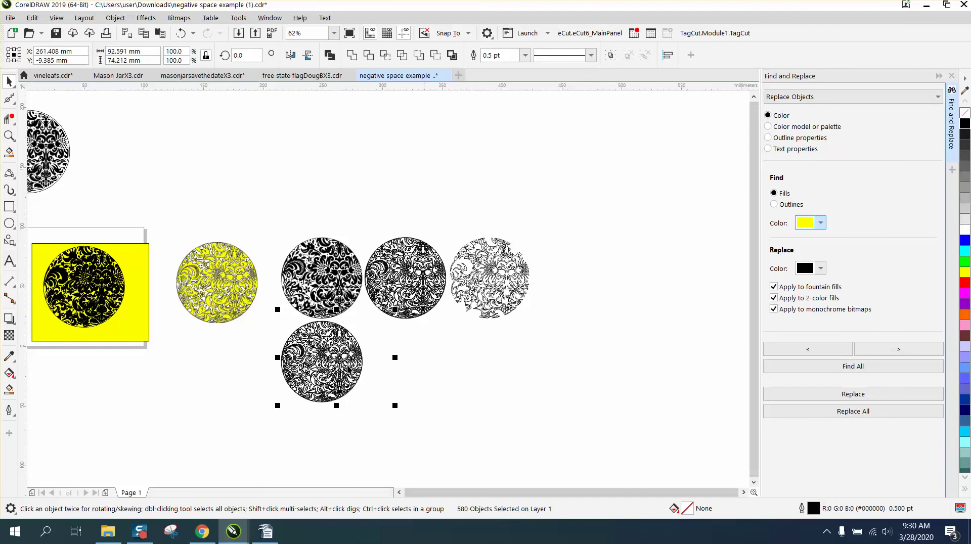
click(9, 136)
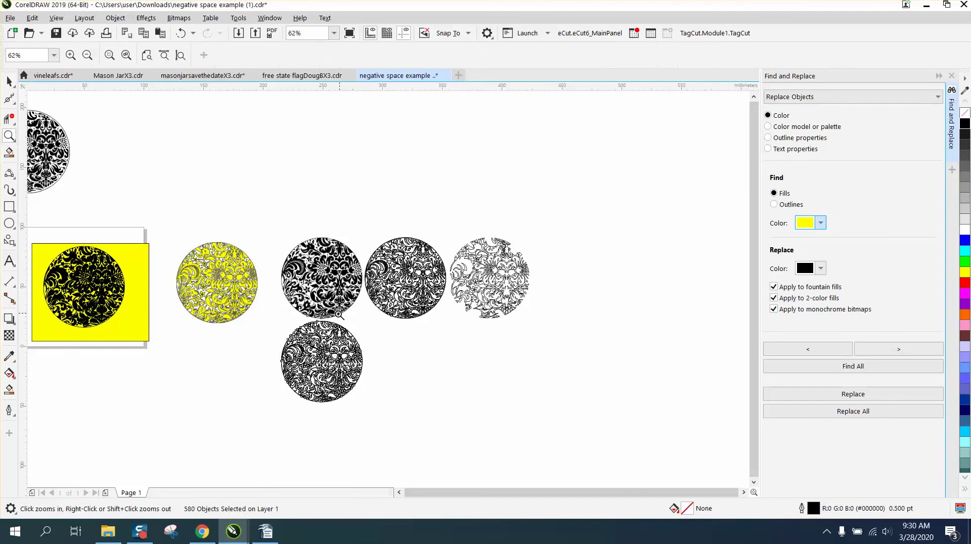
drag(336, 322, 380, 358)
right_click(377, 354)
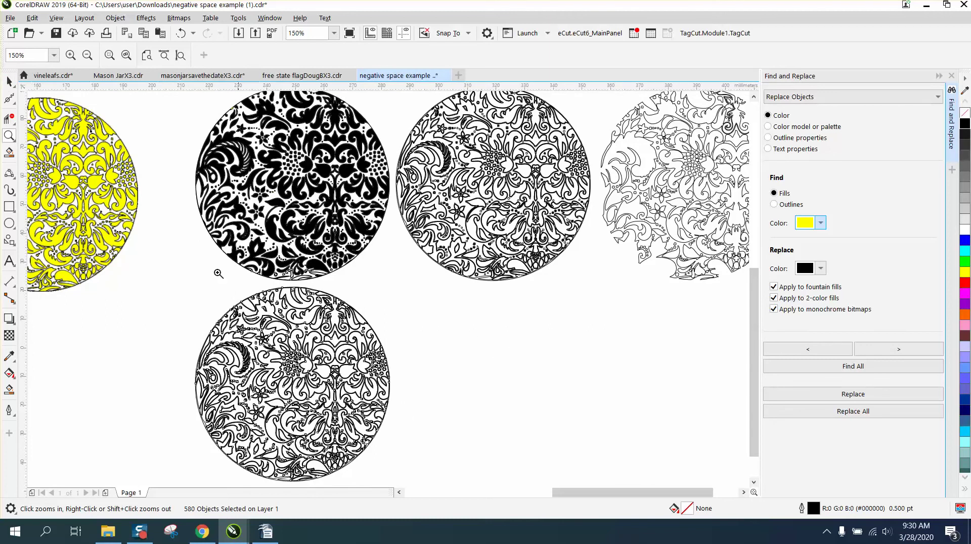
Select a small curve on the lower circle's edge and zoom out to see all five circles.
click(10, 81)
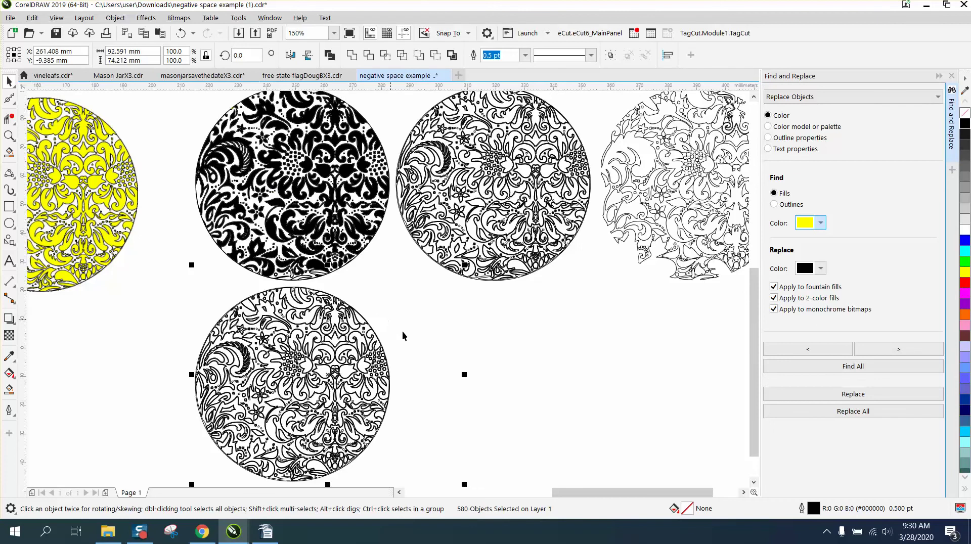
click(442, 358)
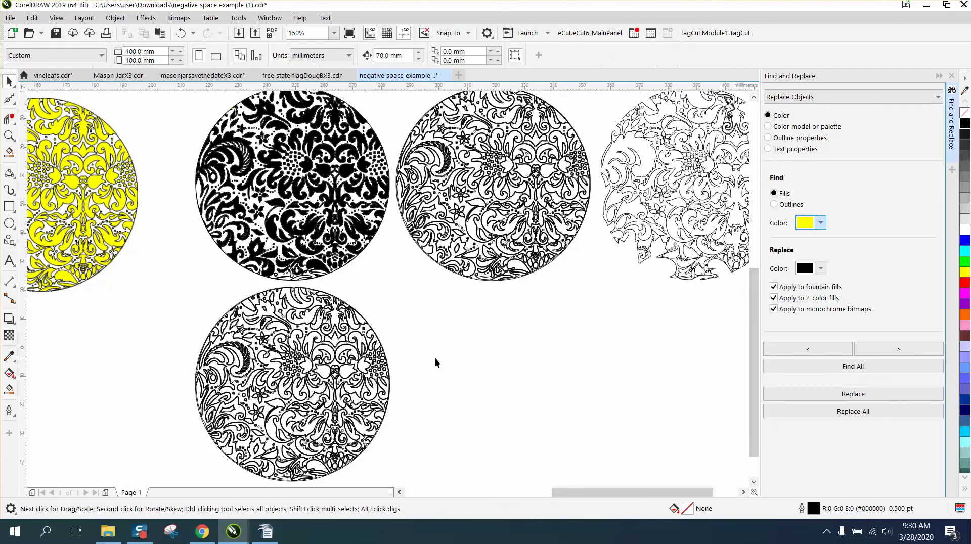
click(380, 349)
click(9, 136)
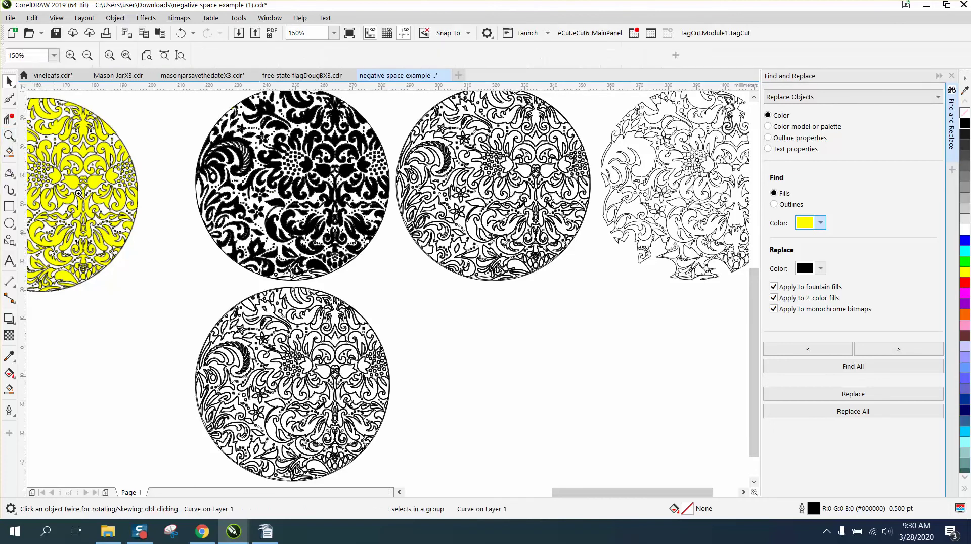
drag(241, 275, 392, 357)
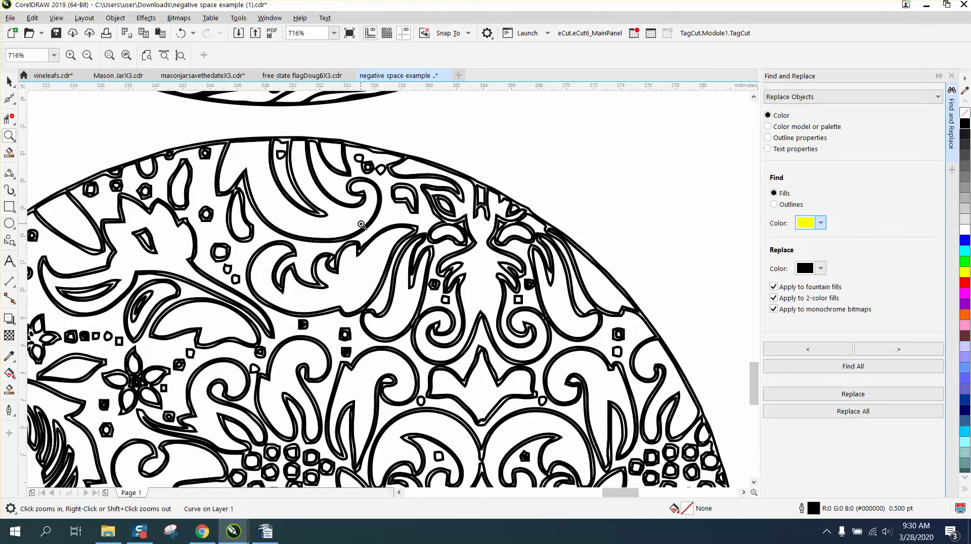
scroll(361, 225, down, 4)
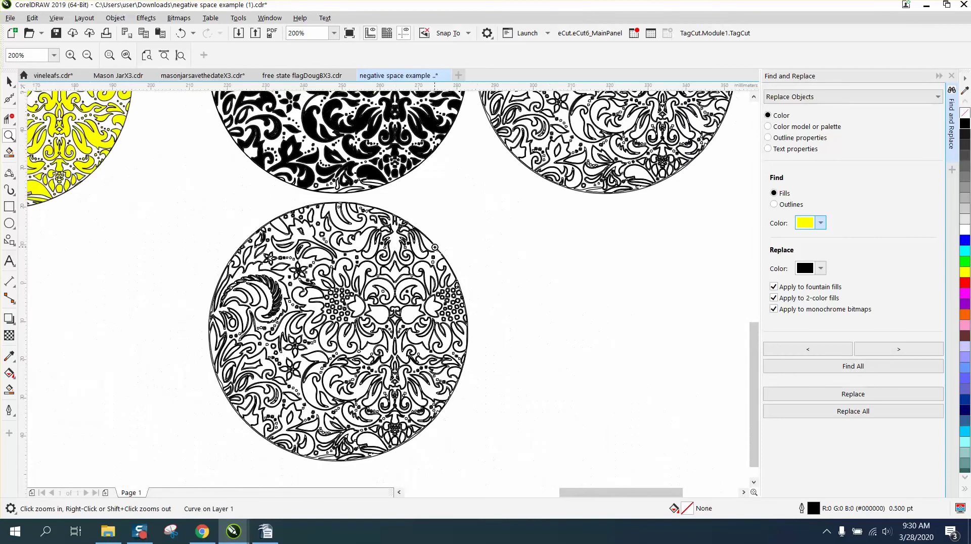
right_click(435, 247)
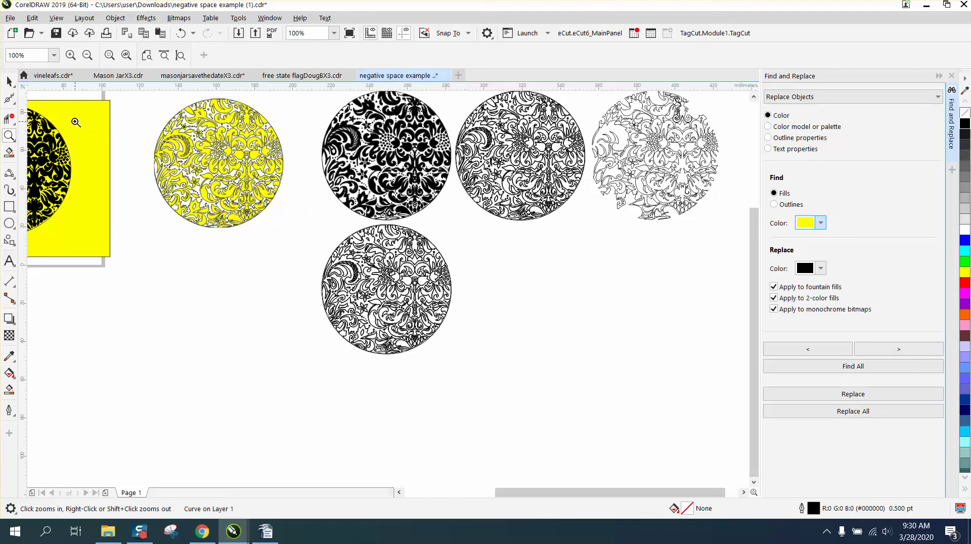
Delete the lower outlined circle and reselect the first solid black circle.
key(Escape)
click(9, 81)
click(384, 271)
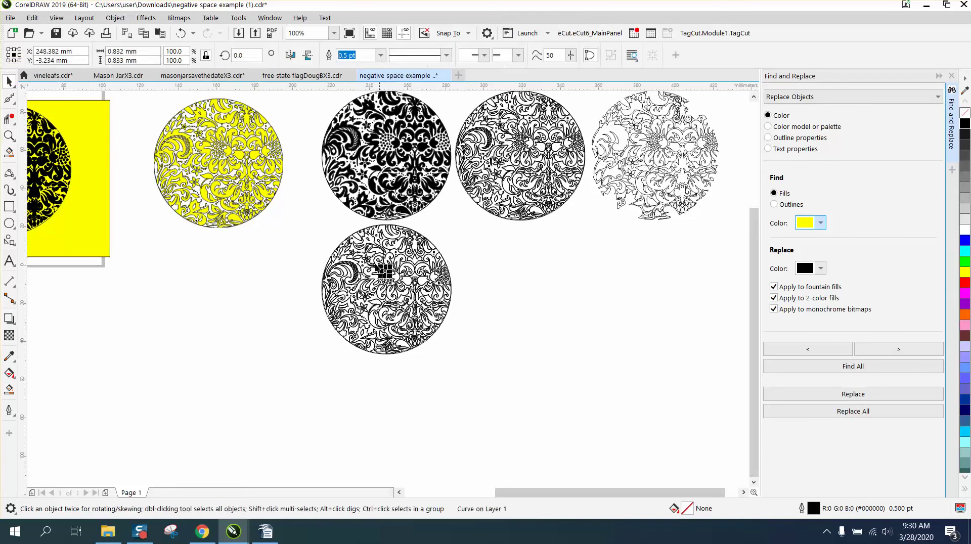
drag(498, 370, 498, 370)
key(Delete)
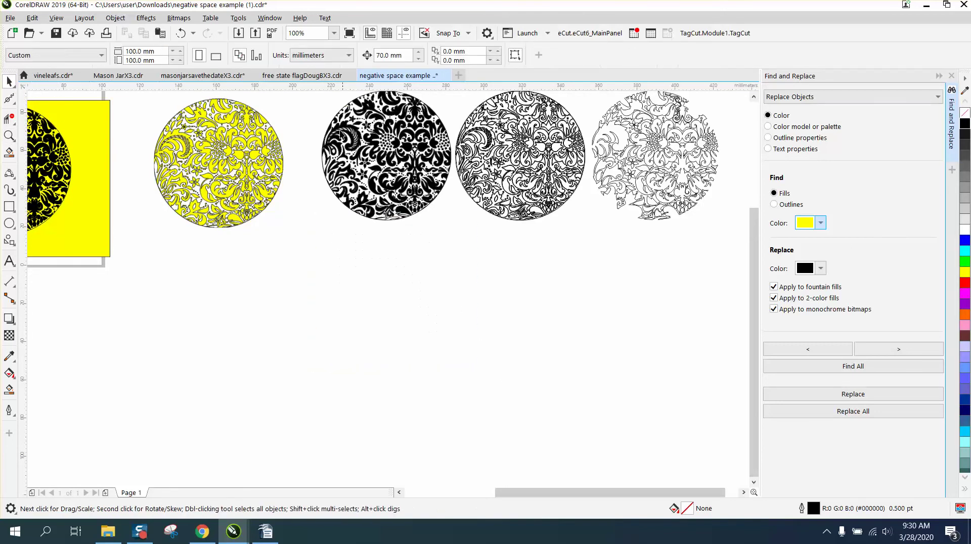
scroll(317, 106, down, 2)
drag(317, 106, 390, 192)
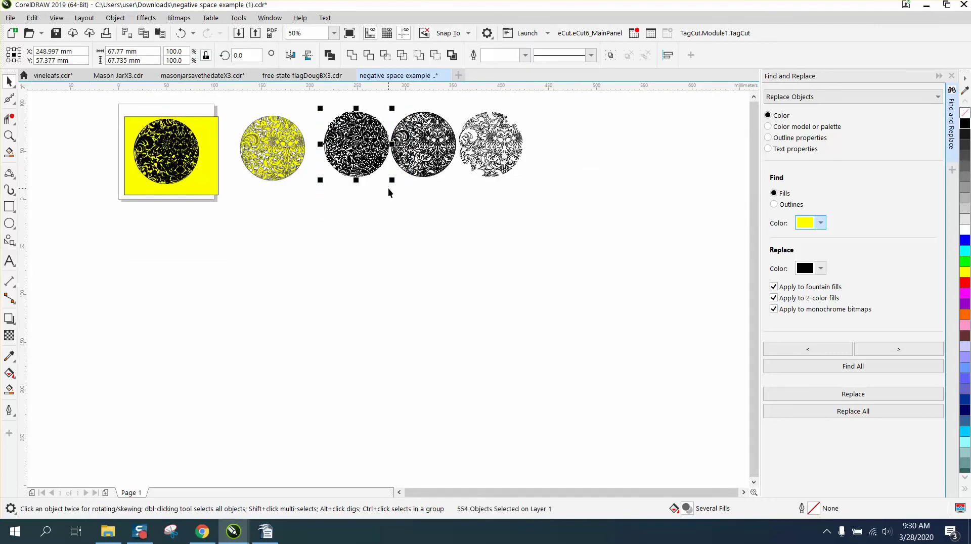
Duplicate the black circle 70 mm below and make the copy unfilled with red outlines.
key(ctrl+d)
key(ctrl+d)
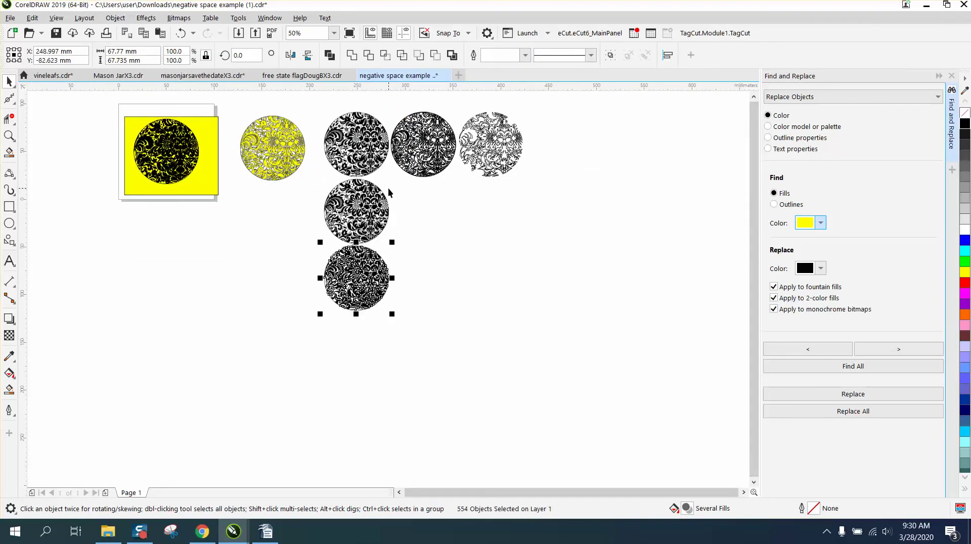
click(9, 136)
drag(295, 232, 445, 326)
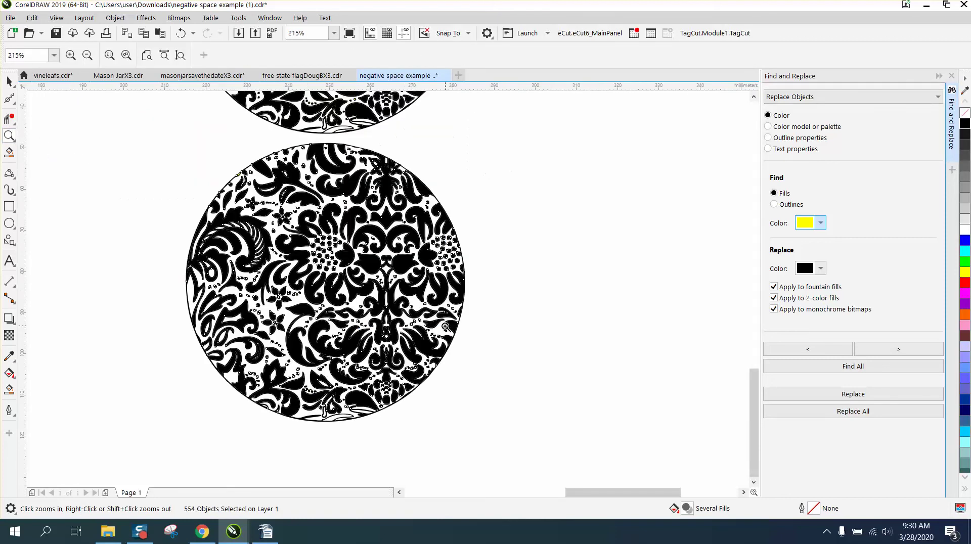
click(9, 81)
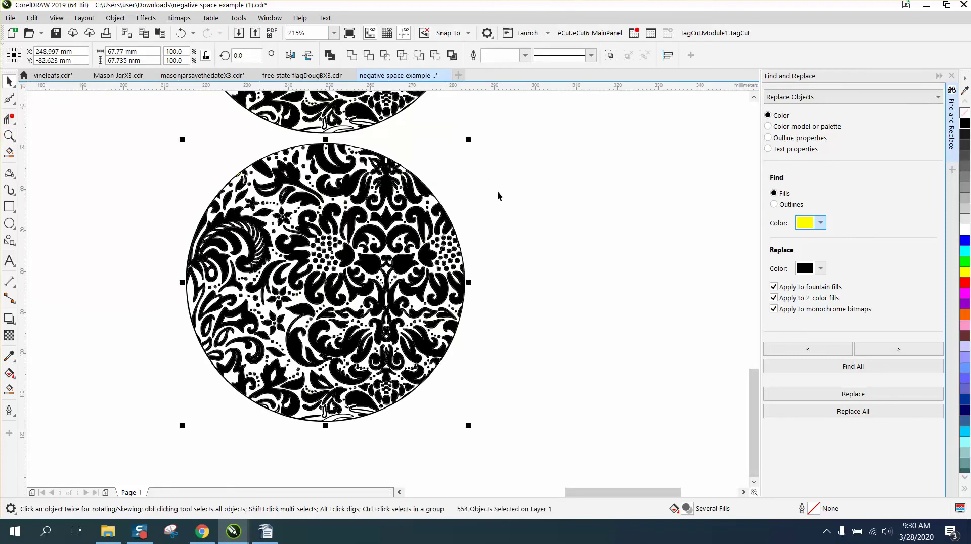
click(965, 113)
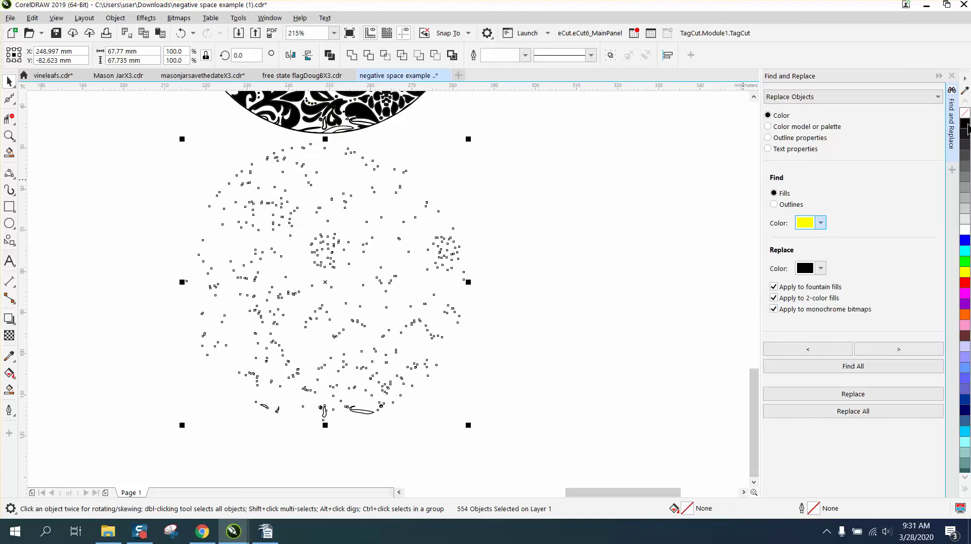
right_click(966, 283)
click(10, 135)
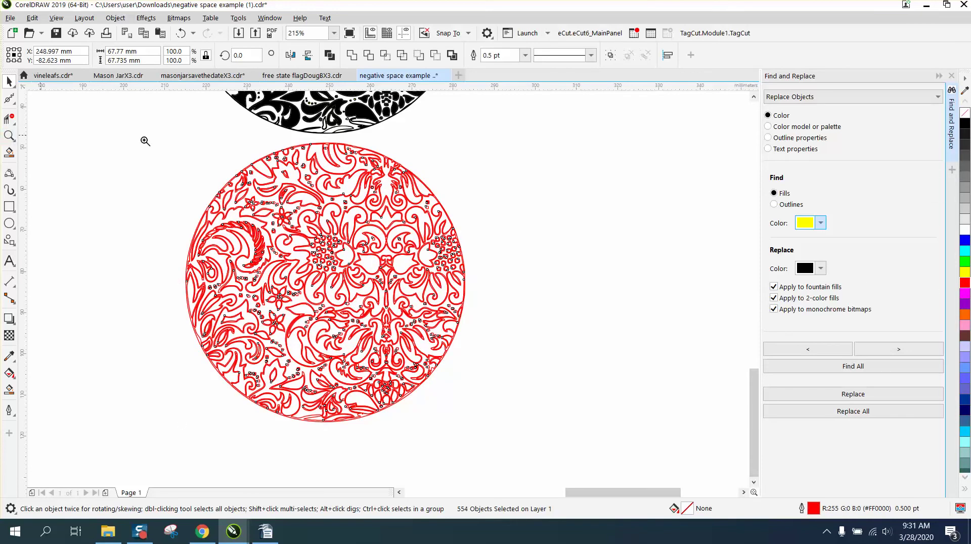
drag(379, 158, 446, 214)
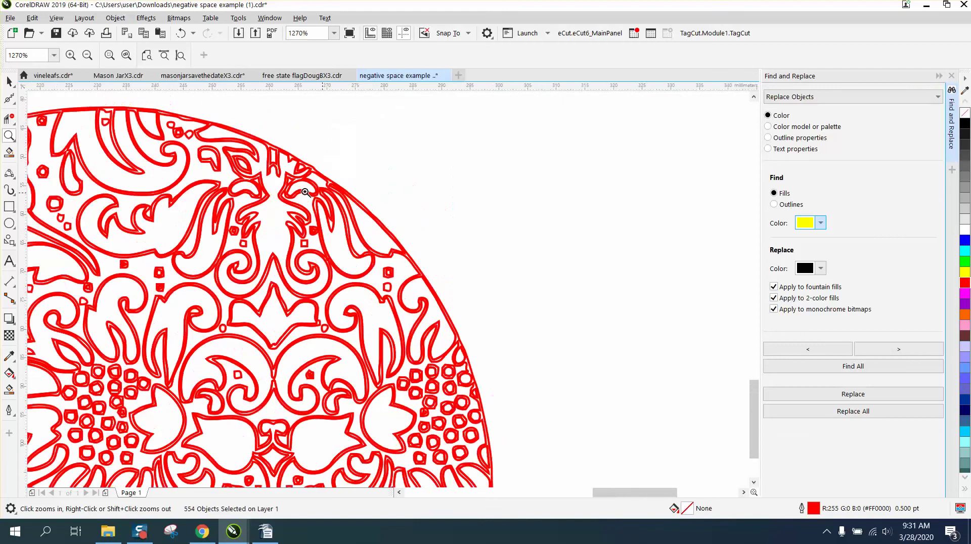
scroll(305, 192, down, 8)
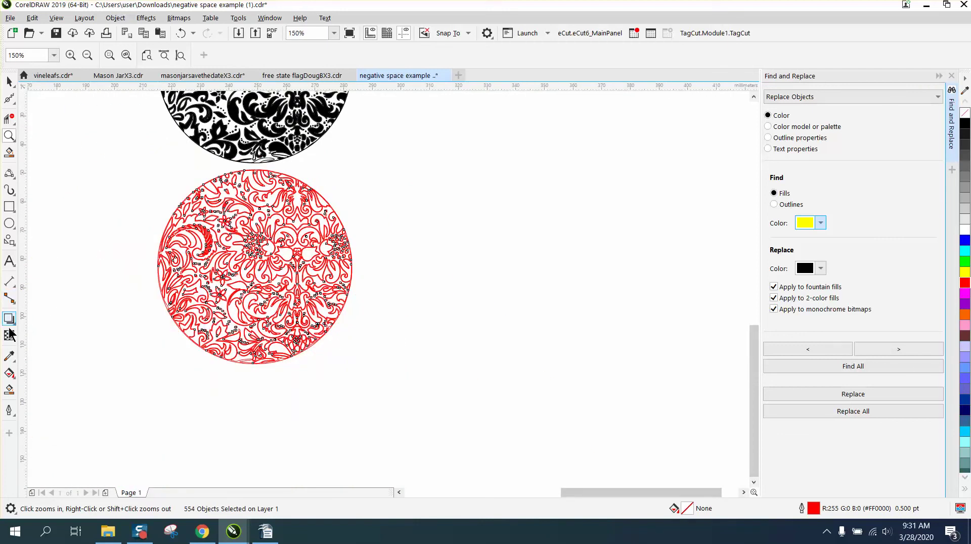
Set up Smart Fill with no outline and a specified fill colour.
click(9, 391)
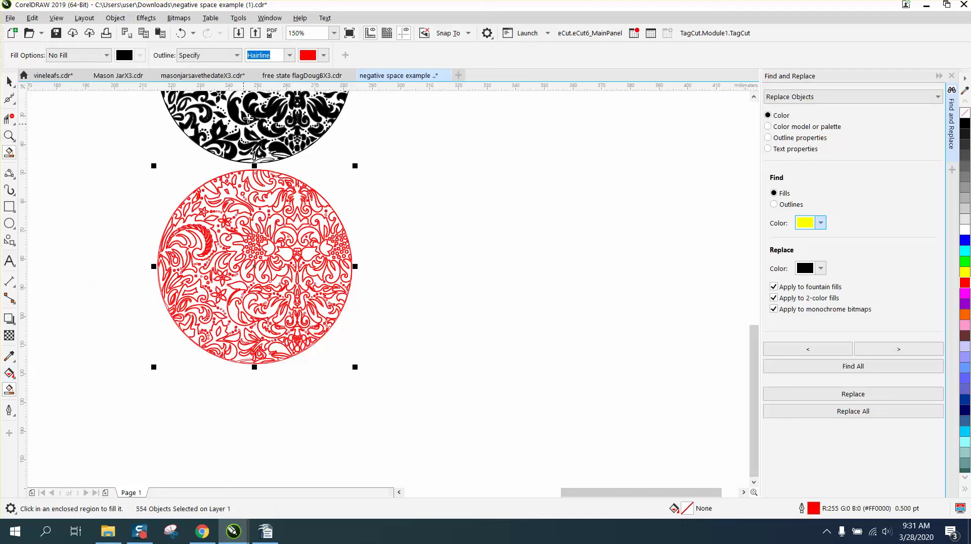
click(290, 56)
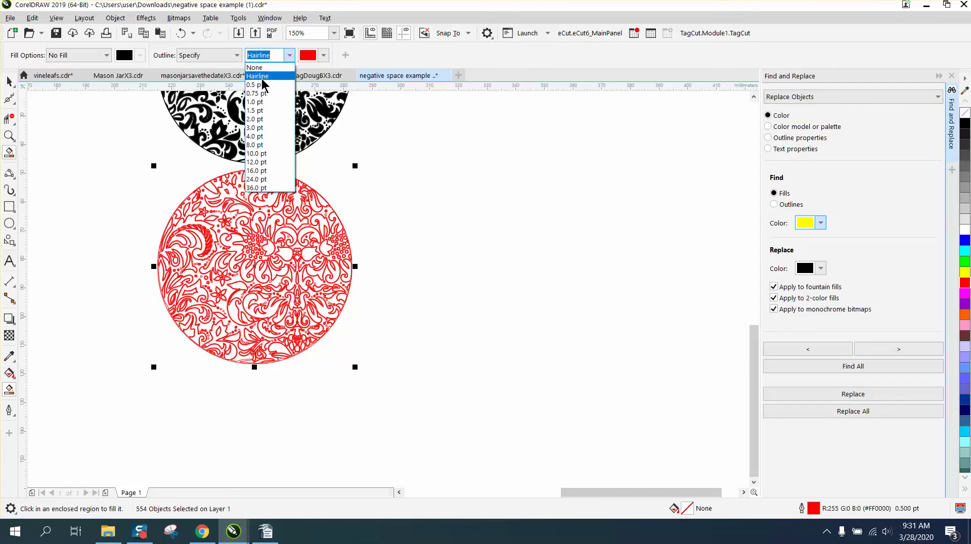
click(279, 68)
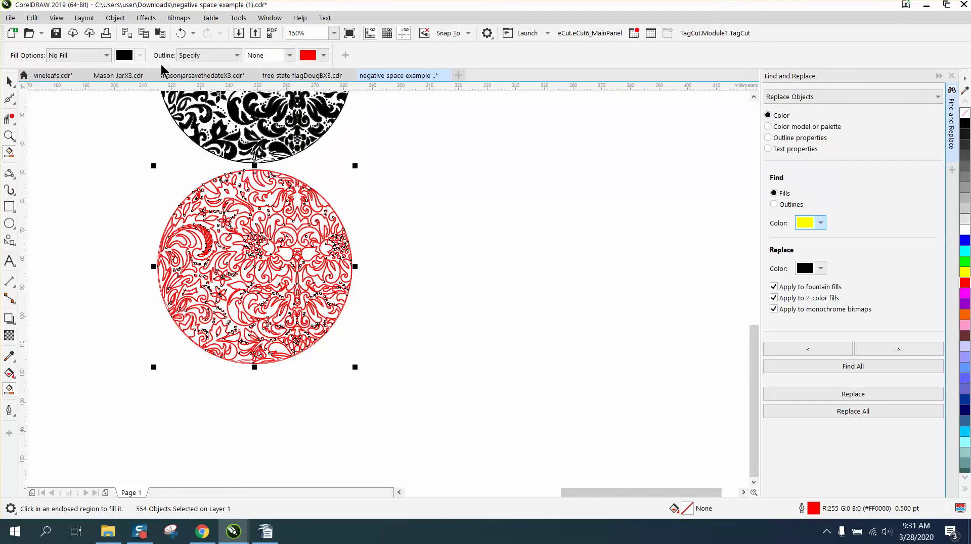
click(101, 55)
click(81, 79)
Fill two enclosed regions at the red circle's top and shift both black pieces to its right.
click(268, 200)
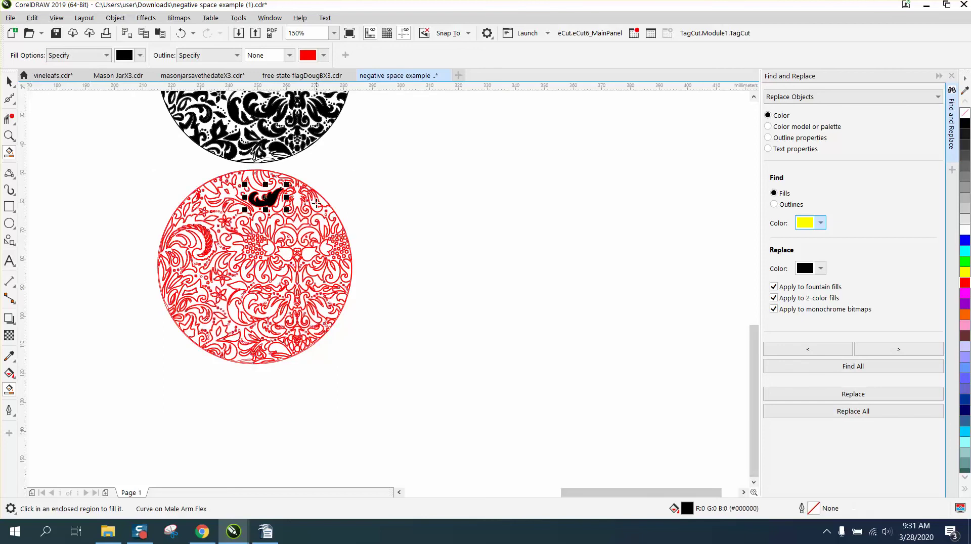
key(c)
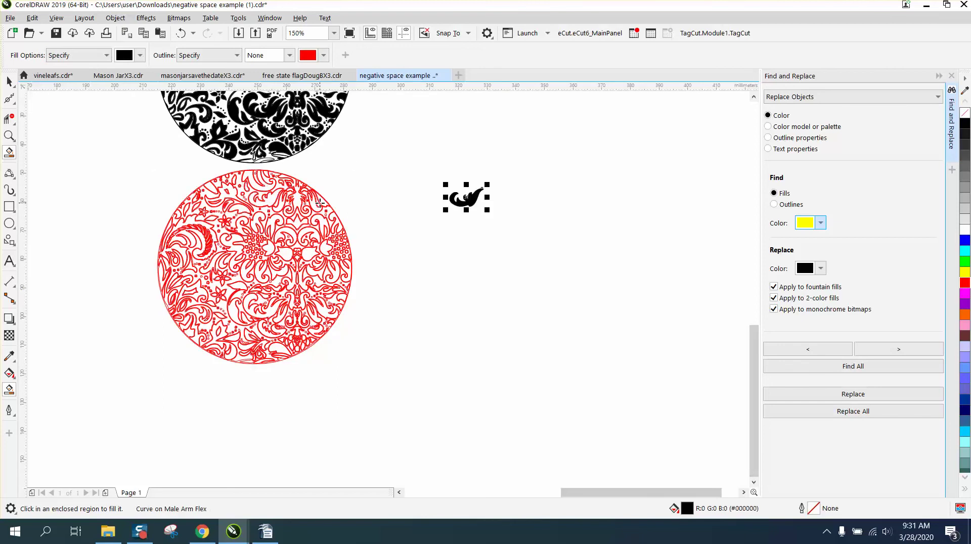
click(265, 186)
key(c)
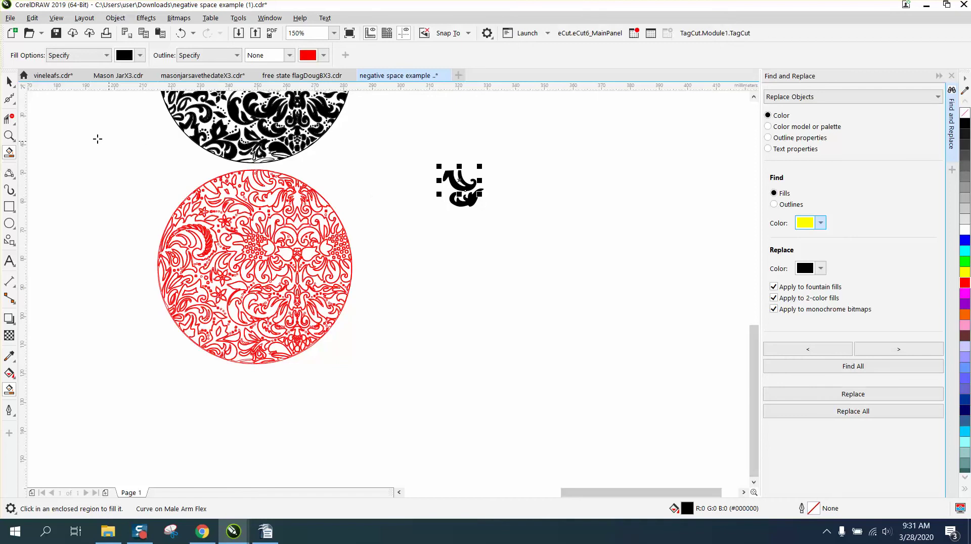
click(9, 82)
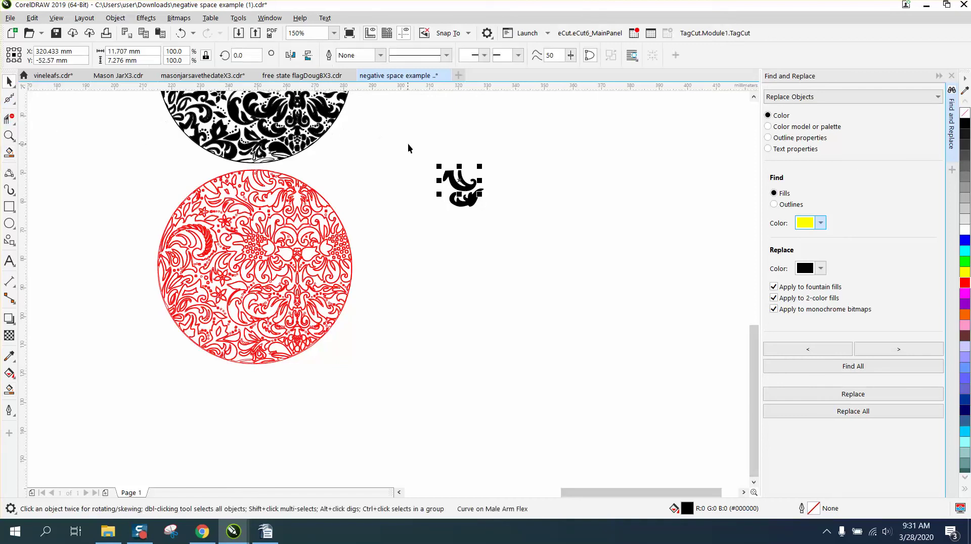
Make the two black pieces unfilled with a thin 0.5 pt black outline, then zoom in to check.
drag(409, 146, 577, 247)
click(965, 113)
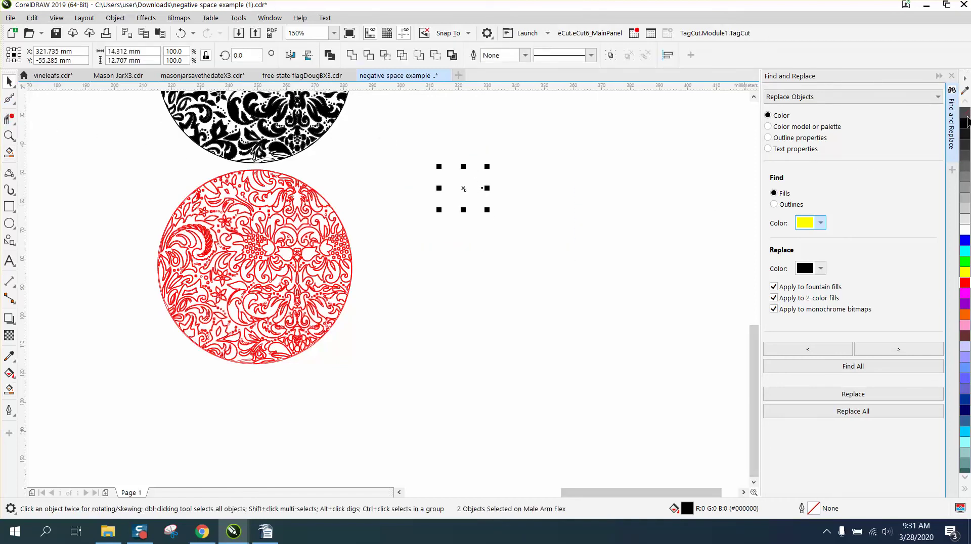
right_click(963, 125)
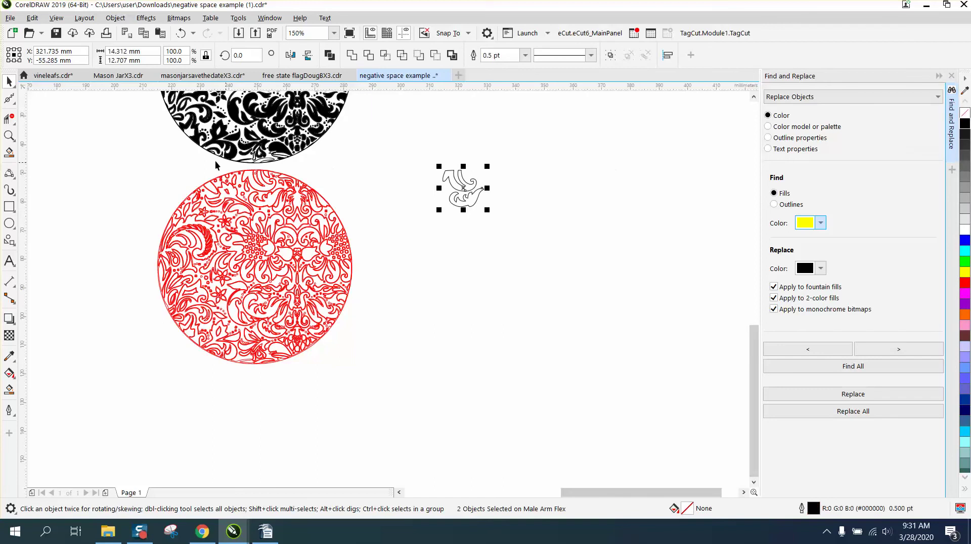
click(9, 135)
drag(430, 151, 536, 238)
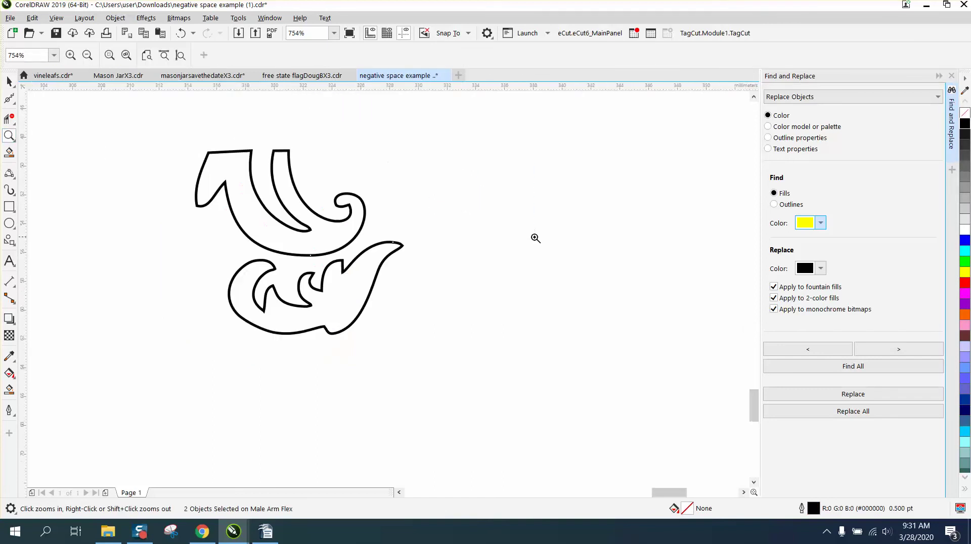
scroll(535, 237, down, 2)
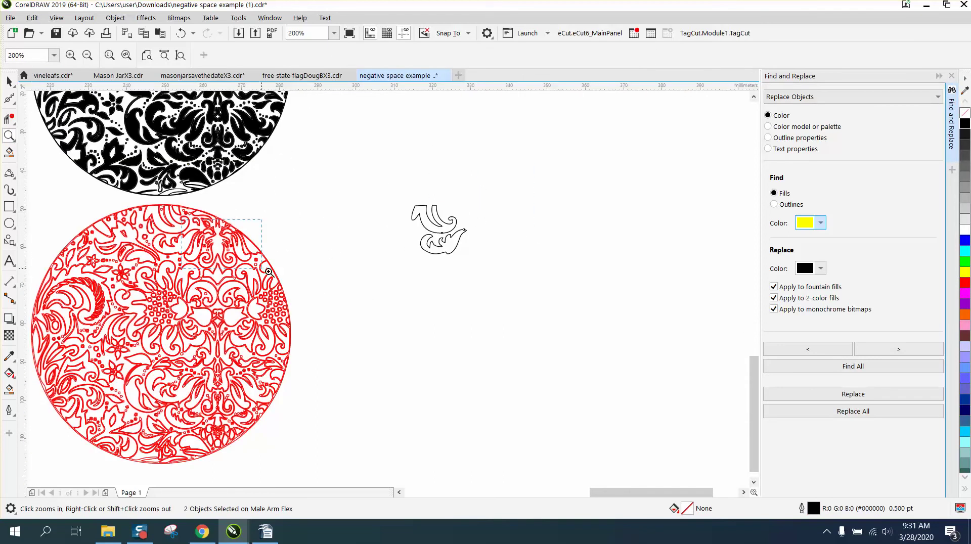
scroll(285, 280, up, 3)
scroll(224, 187, down, 2)
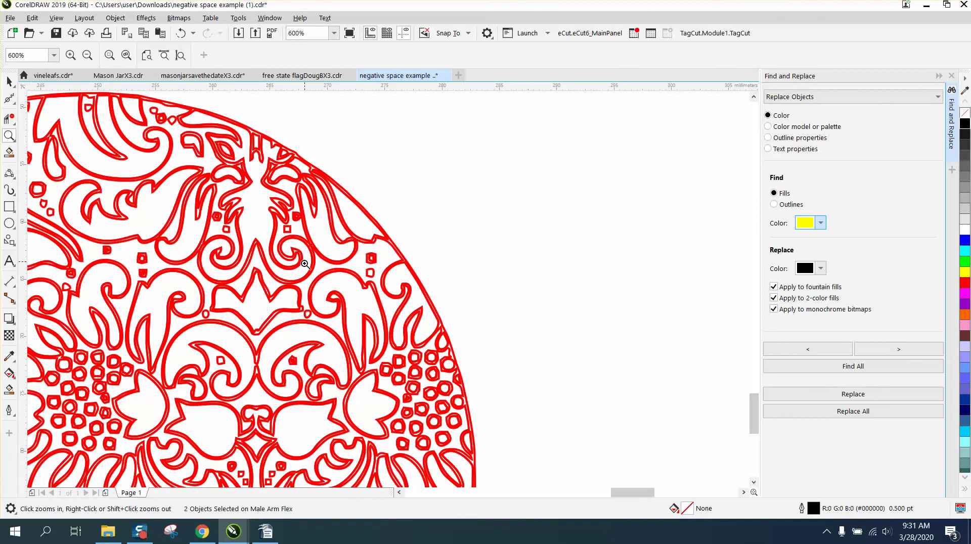
click(9, 81)
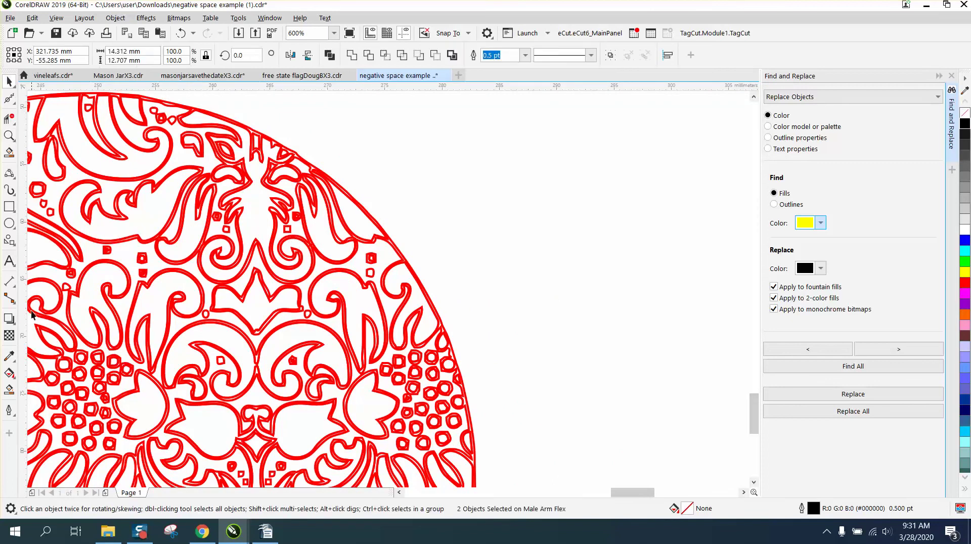
Smart Fill one more ornament piece beside the others and make it an unfilled 0.5 pt black outline.
click(10, 388)
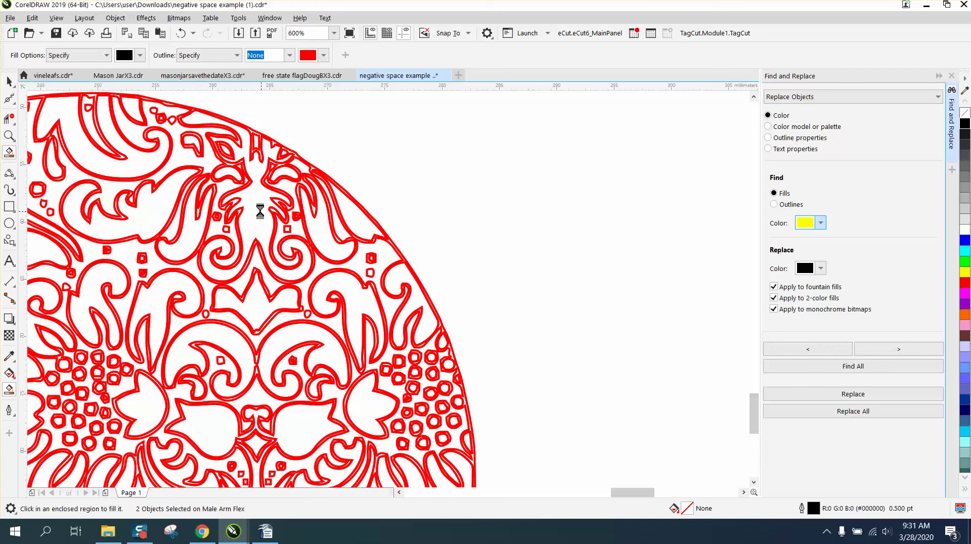
key(ctrl+z)
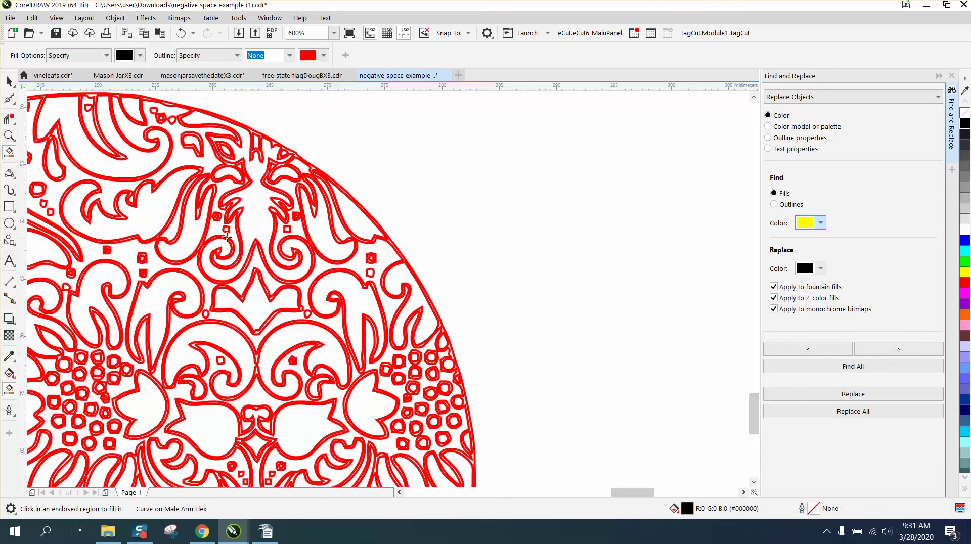
scroll(265, 210, down, 3)
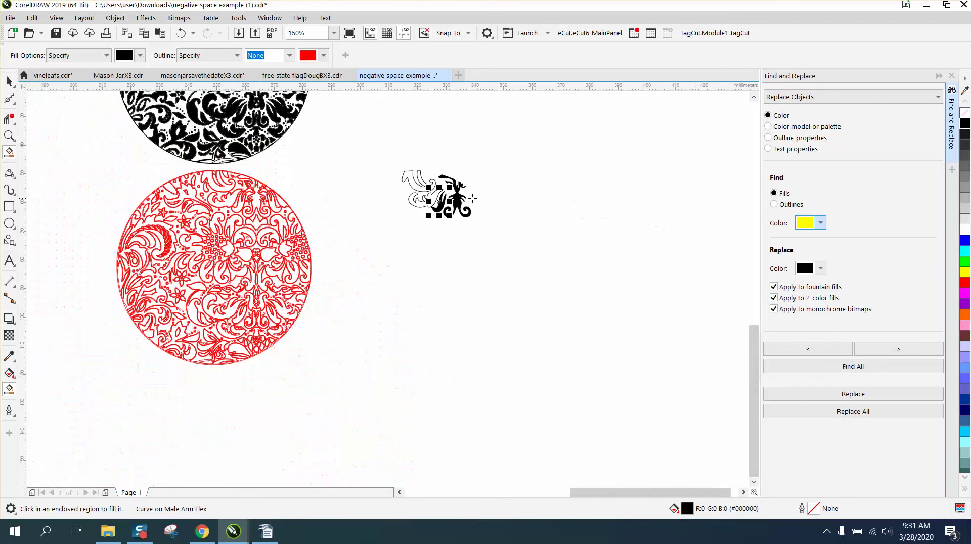
click(9, 81)
drag(475, 166, 415, 226)
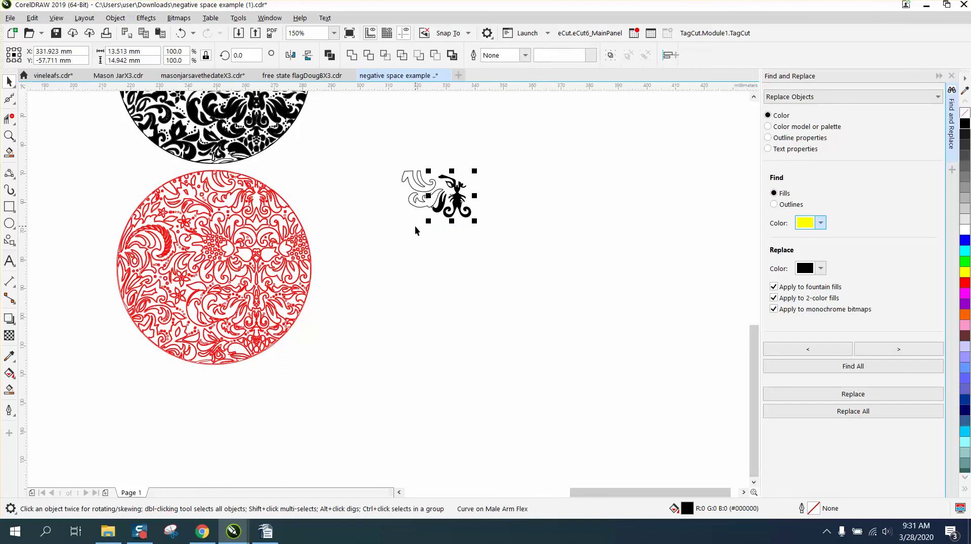
click(965, 113)
right_click(964, 128)
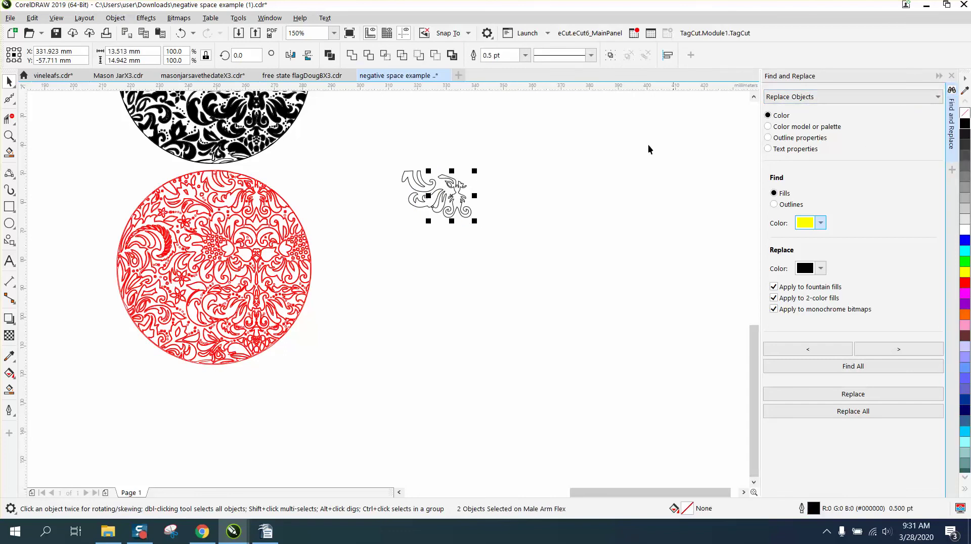
Zoom in to inspect the outlined ornament pieces, then zoom back out.
click(10, 135)
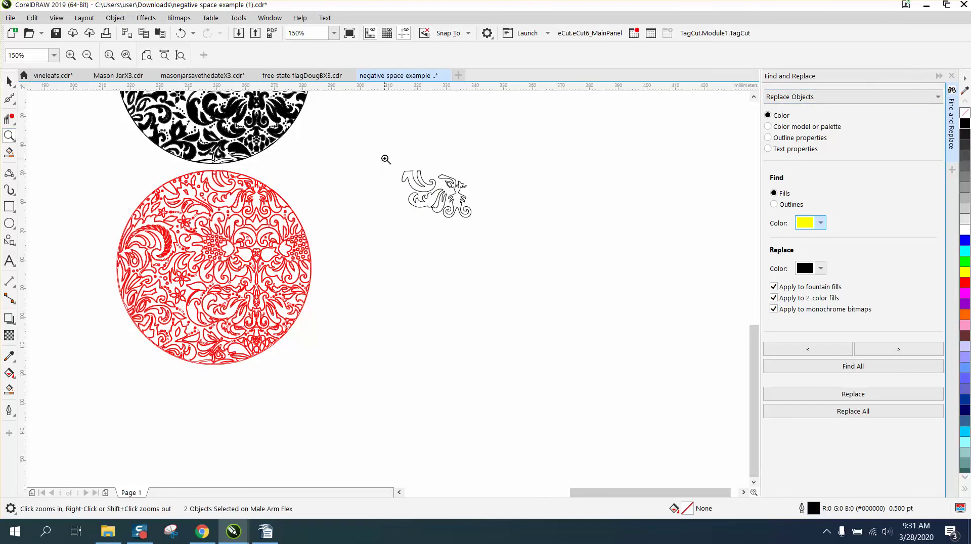
drag(397, 169, 516, 229)
right_click(515, 220)
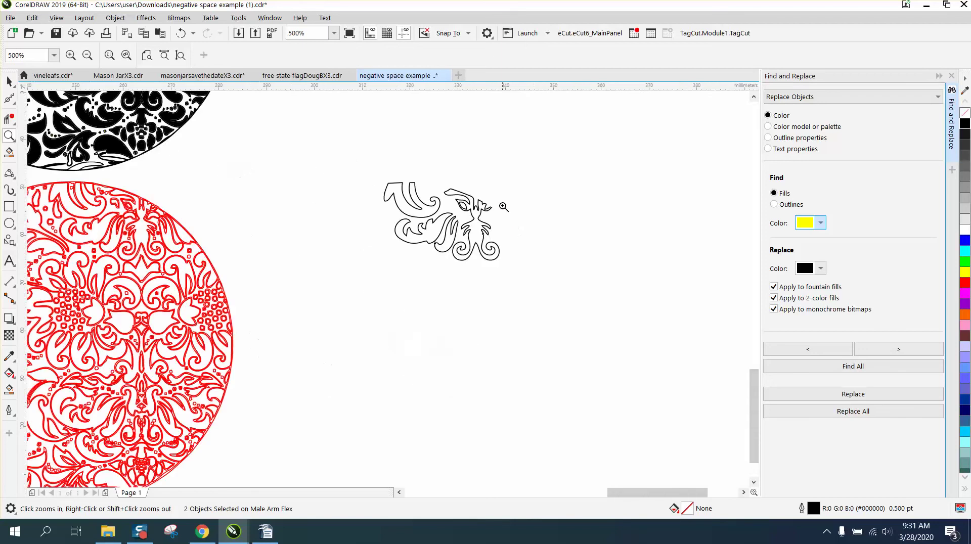
right_click(459, 260)
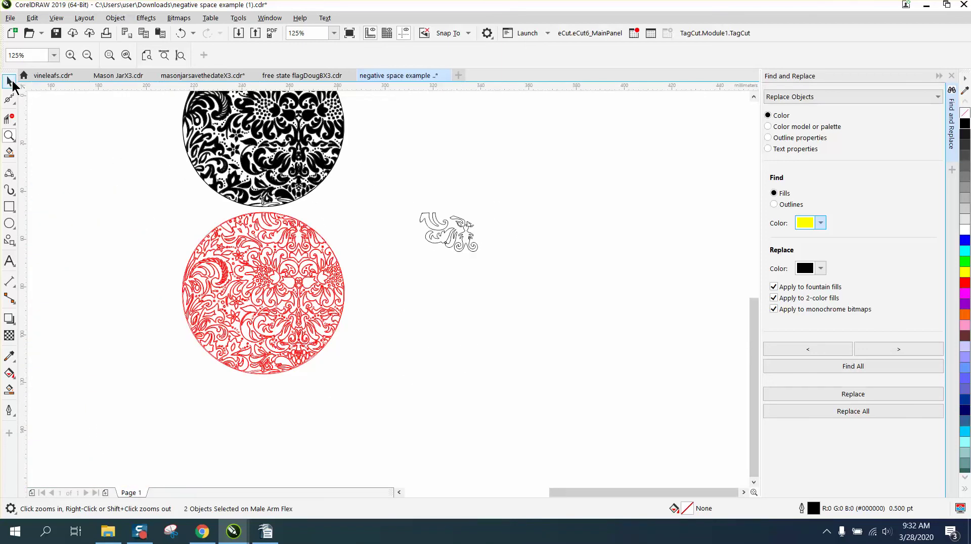
Drag the middle black damask circle to the right of the outlined ornament pieces and zoom in on them.
click(10, 81)
scroll(547, 278, down, 2)
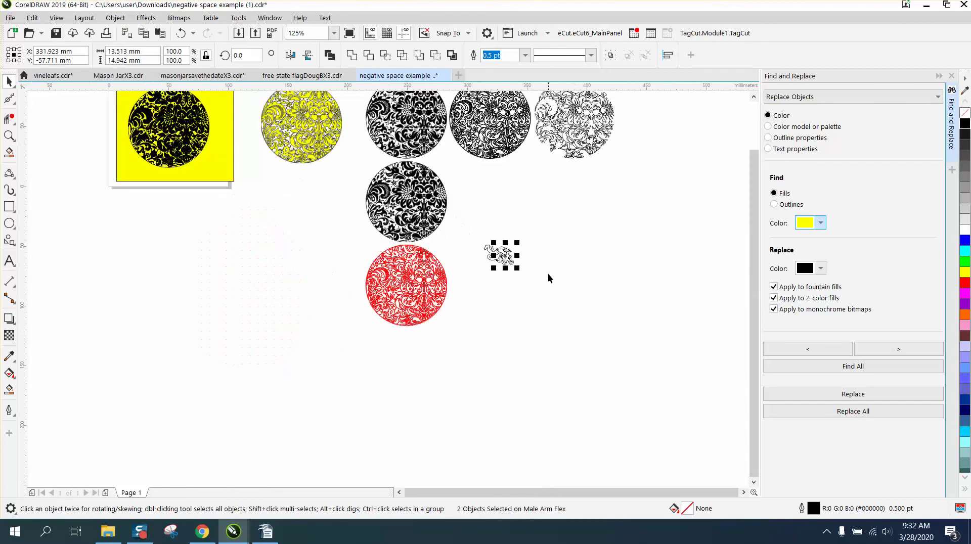
click(349, 159)
drag(474, 244, 474, 244)
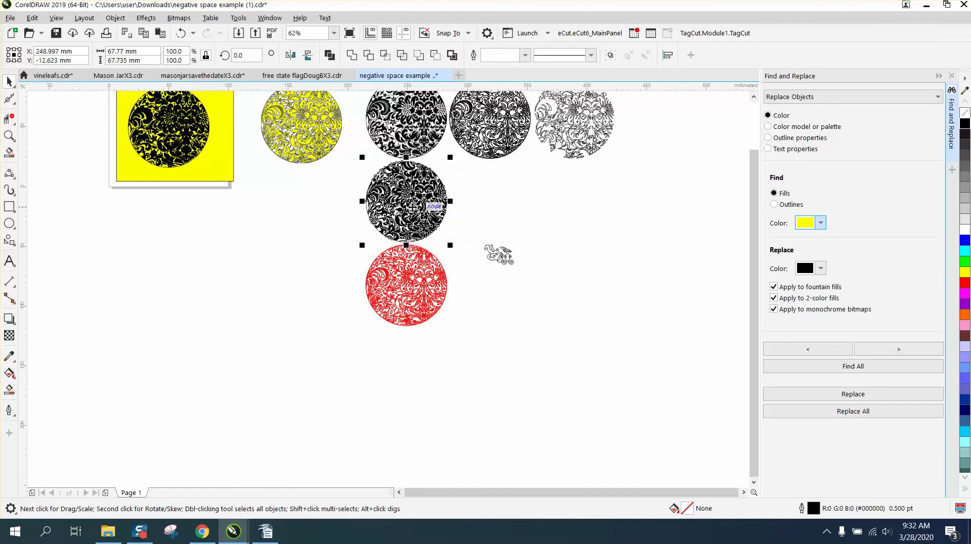
drag(411, 207, 581, 274)
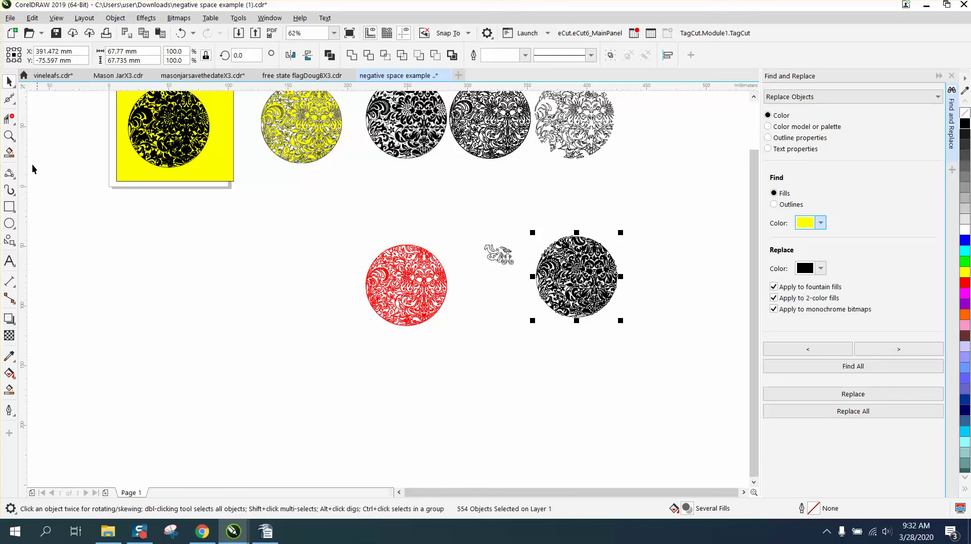
click(9, 136)
drag(439, 207, 623, 322)
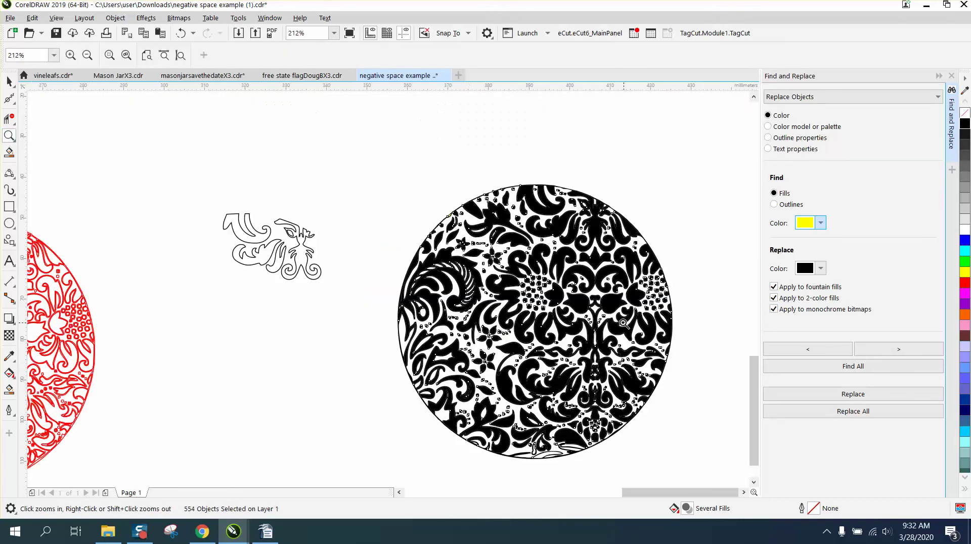